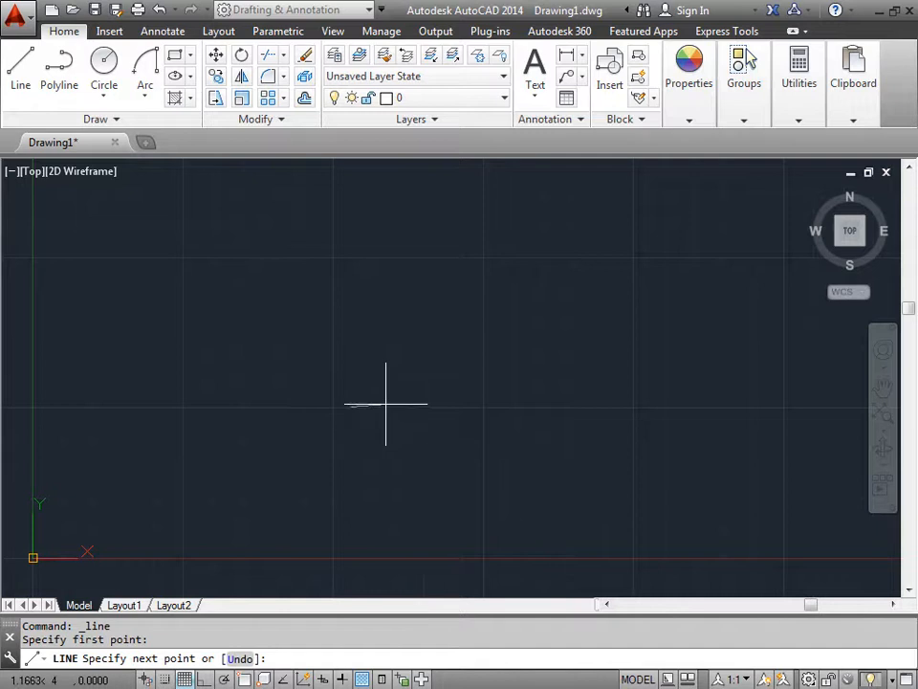
Step: Draw an open three-sided outline freehand: a horizontal line about 10.9 units long, a vertical line down, and a line back about 11 units
click(678, 407)
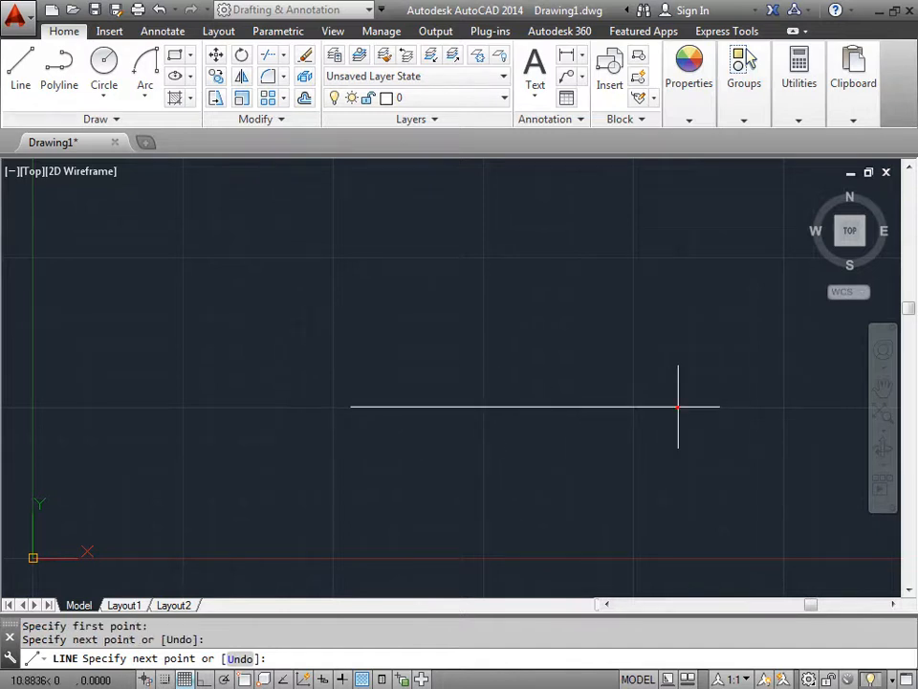
click(678, 522)
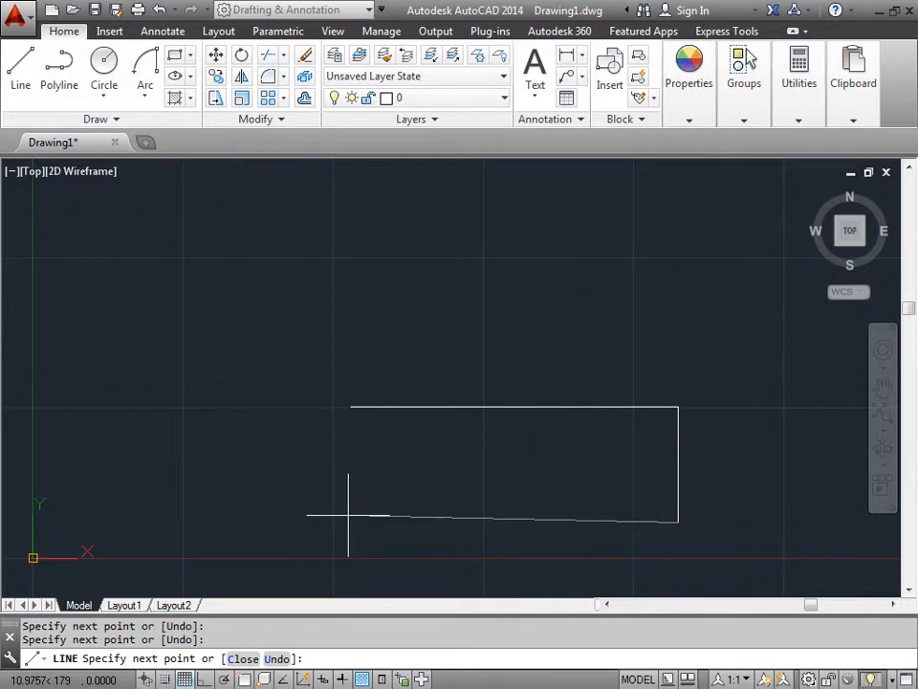
click(349, 516)
key(Escape)
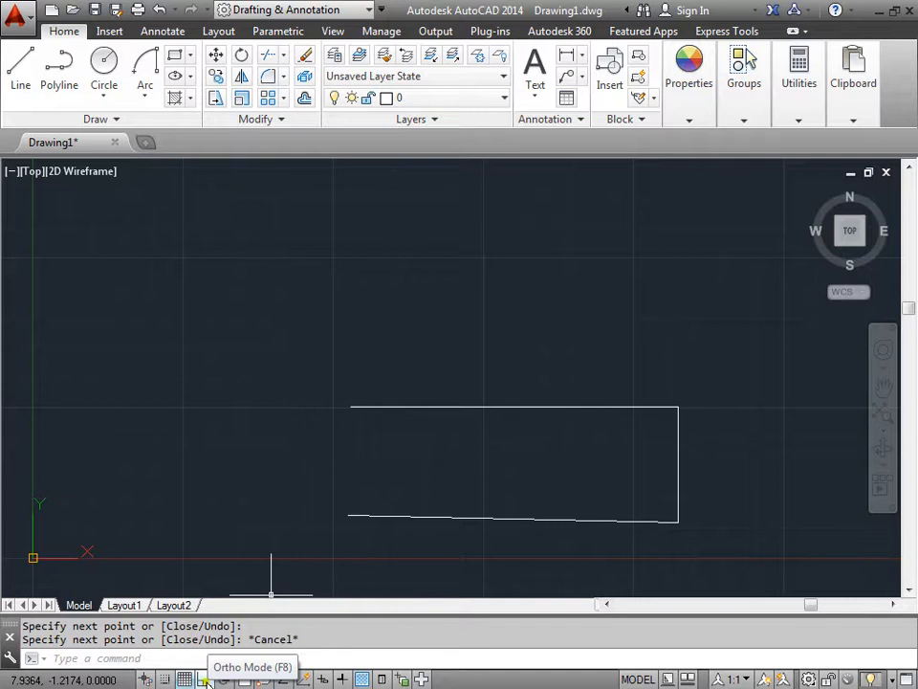
Step: Turn on Ortho Mode and draw a rectangle from four connected lines above the outline, extending its last side upward past the starting corner
click(204, 679)
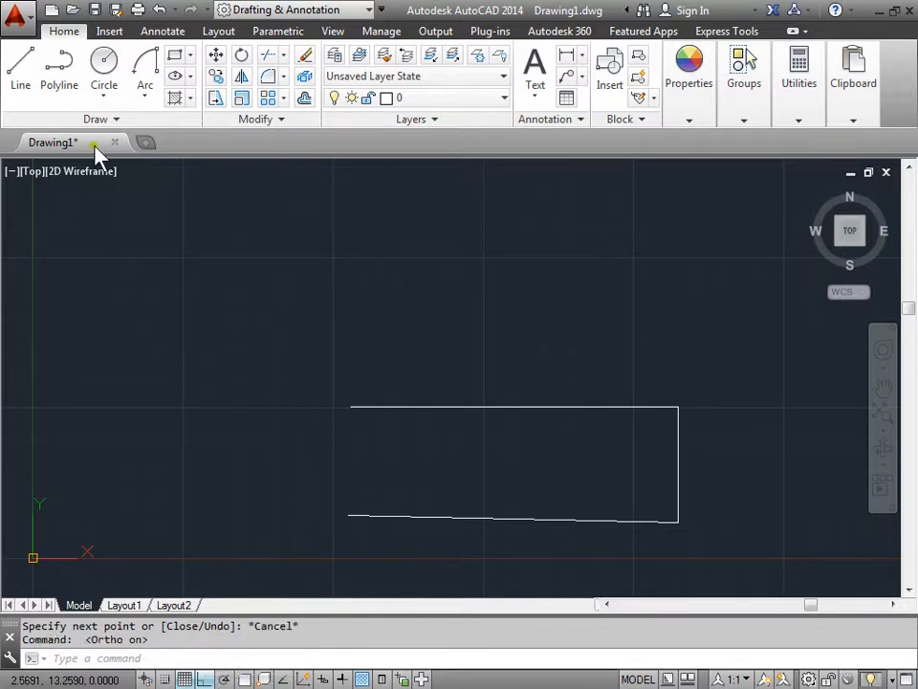
click(19, 75)
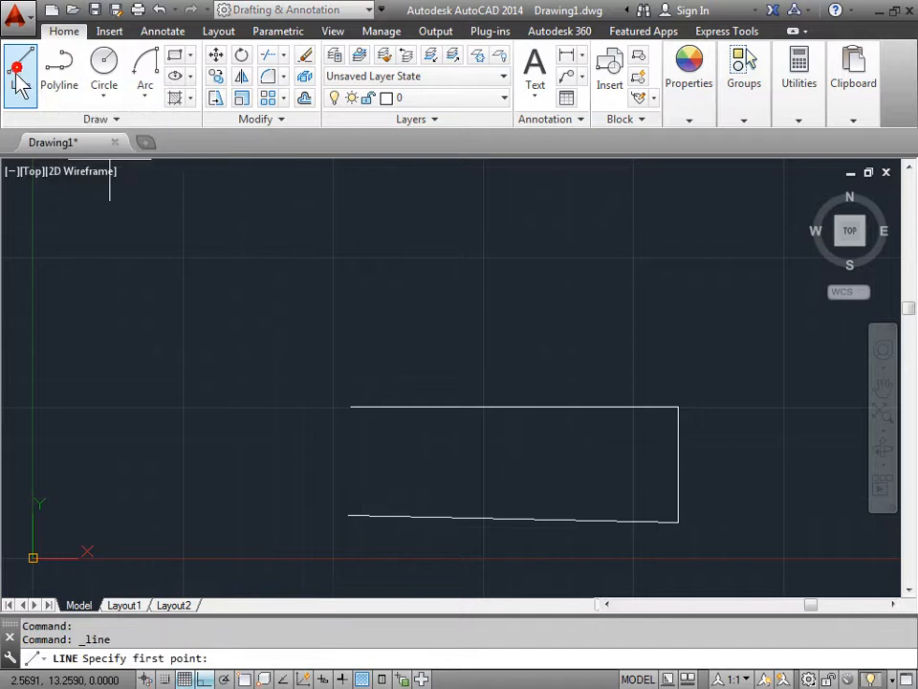
click(335, 257)
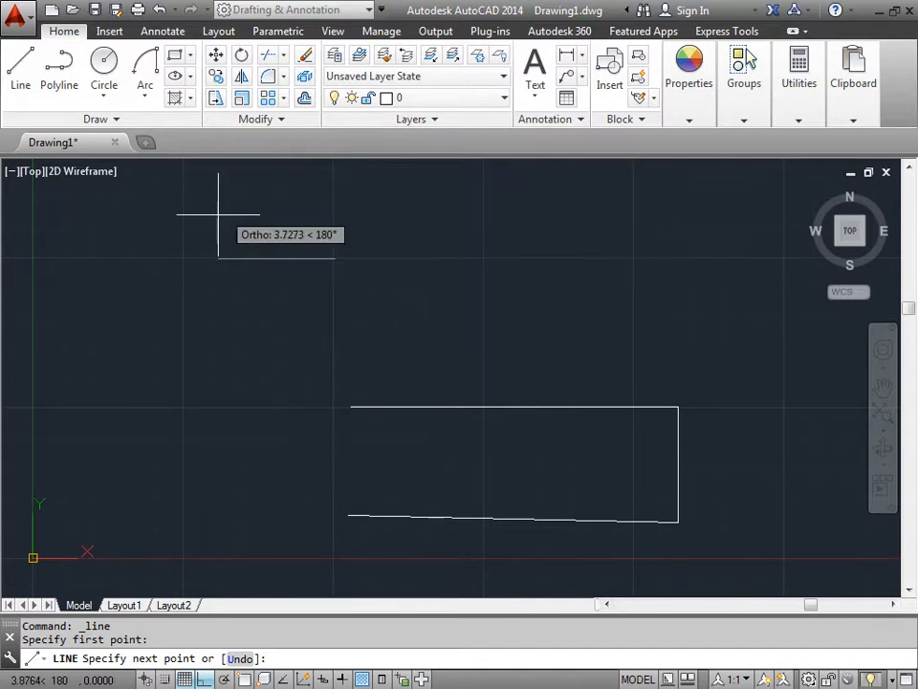
click(679, 270)
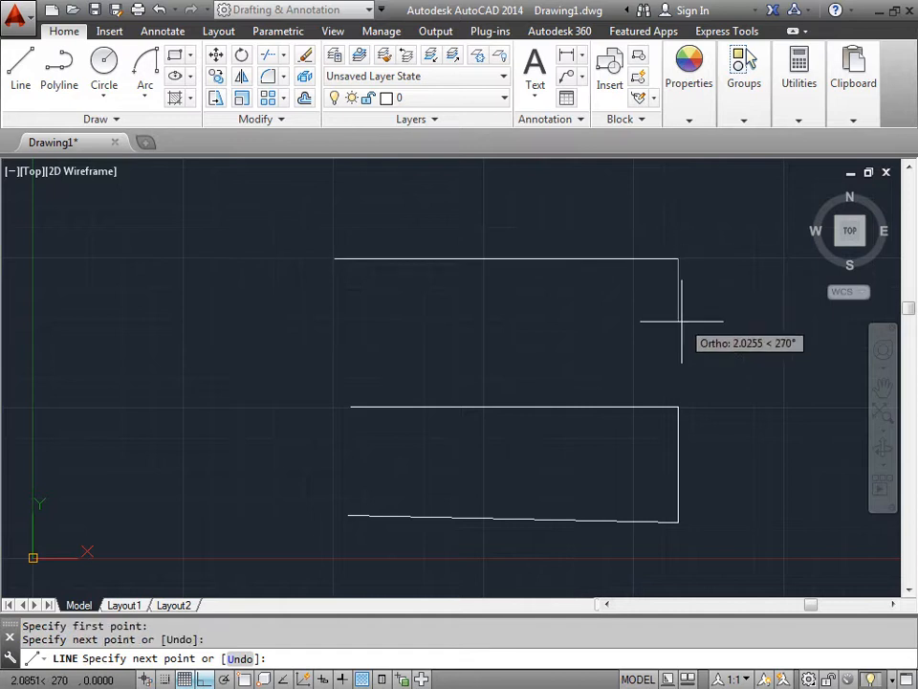
click(652, 336)
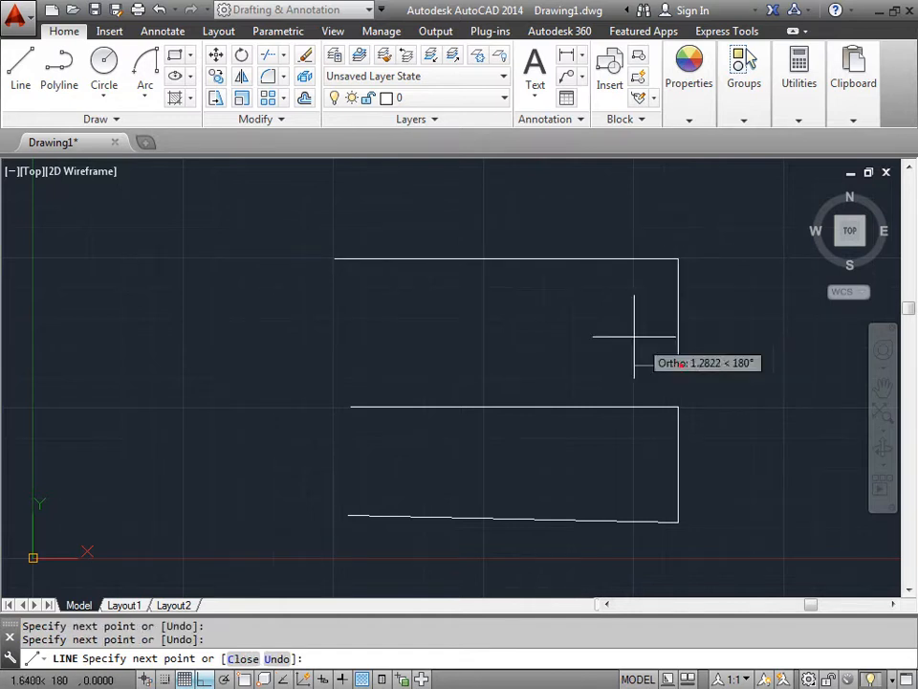
click(334, 309)
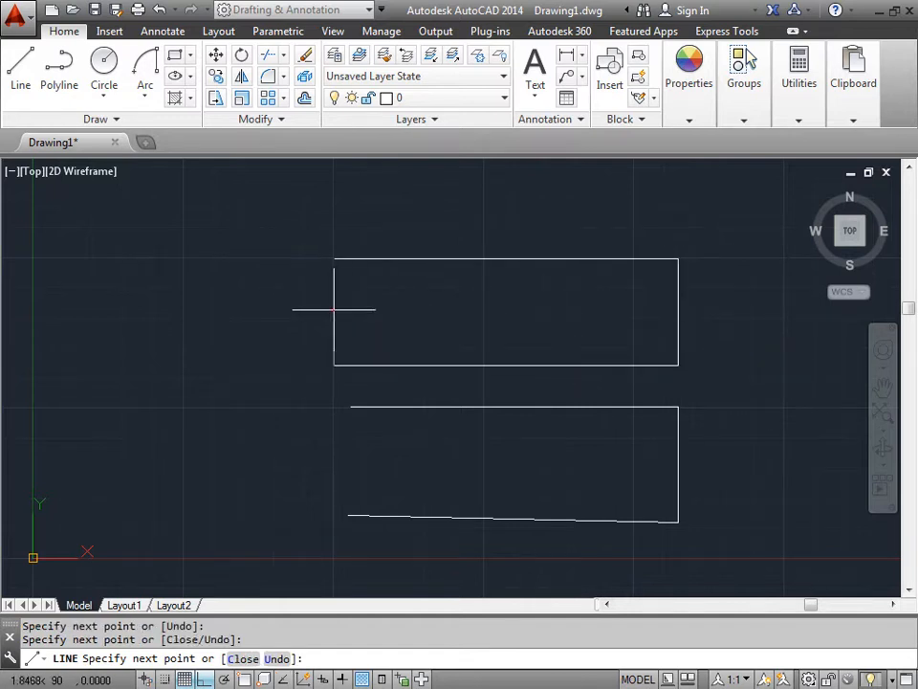
click(340, 191)
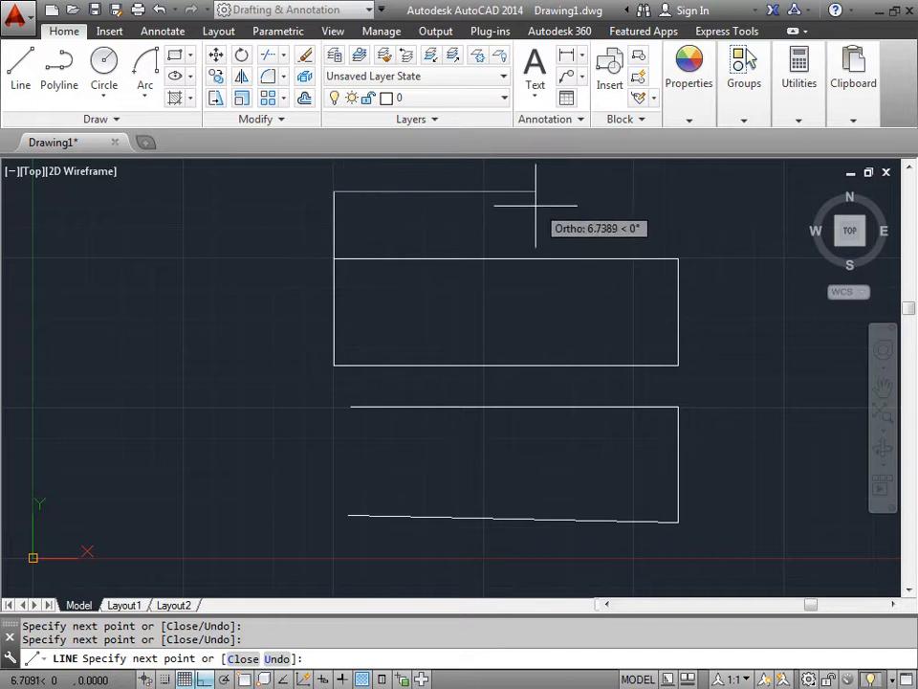
key(Escape)
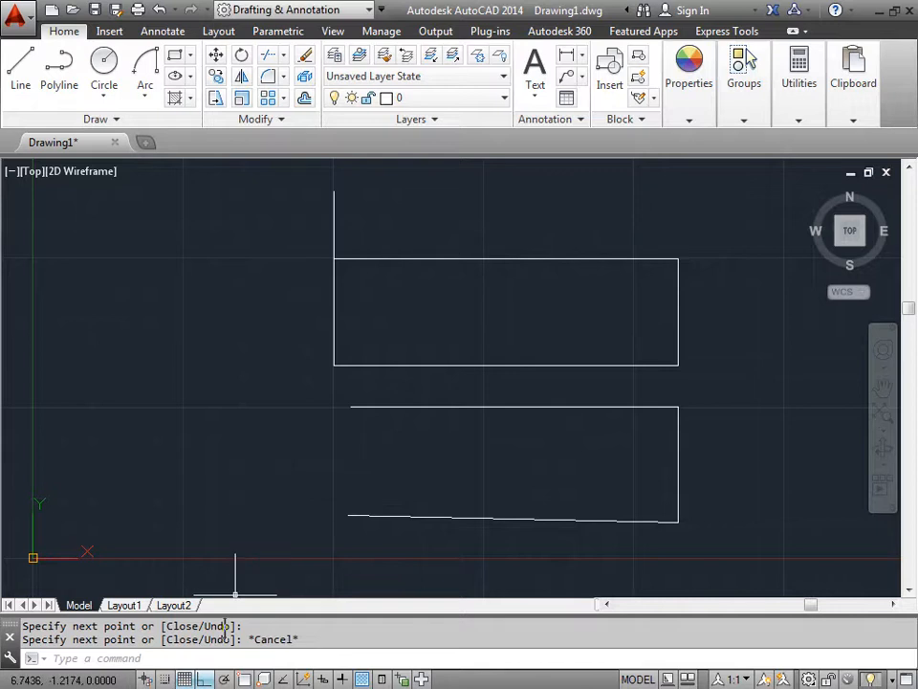
Step: Turn off Ortho Mode and draw a freehand triangle beside the rectangle, with a base about 6.4 units long ending at its start point
click(204, 679)
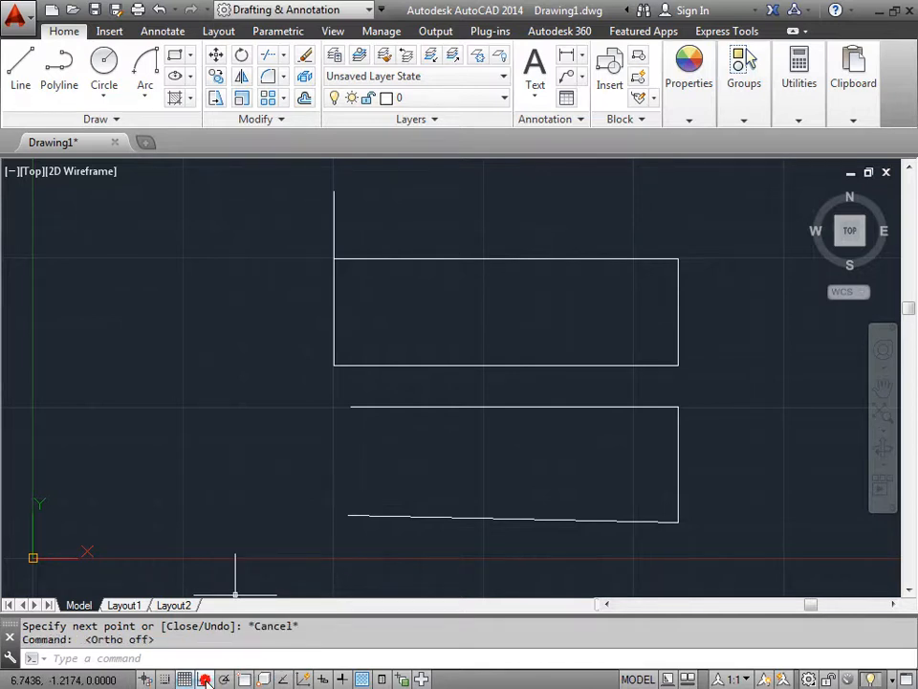
click(21, 69)
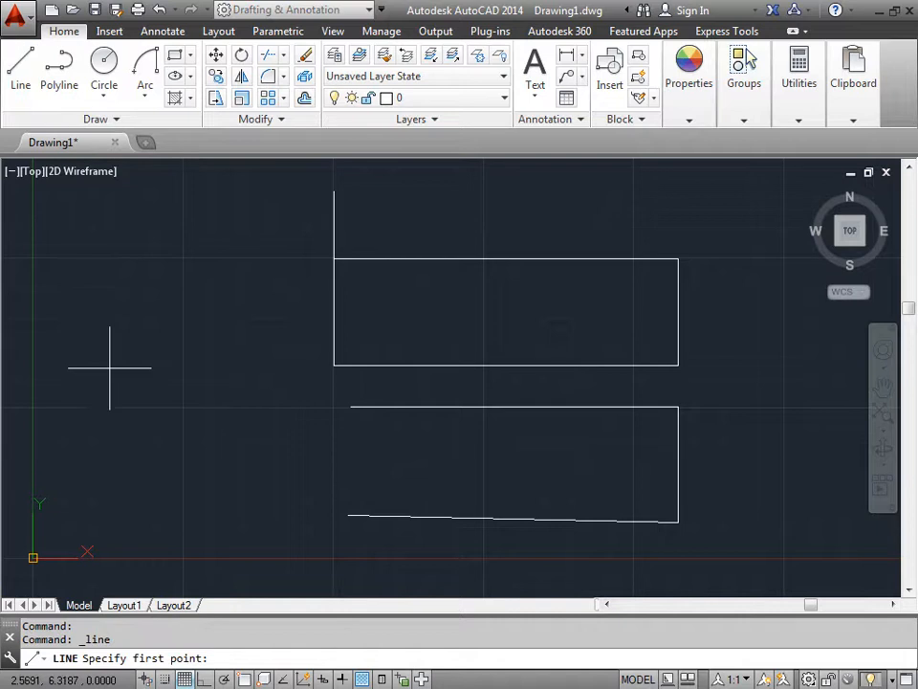
click(93, 404)
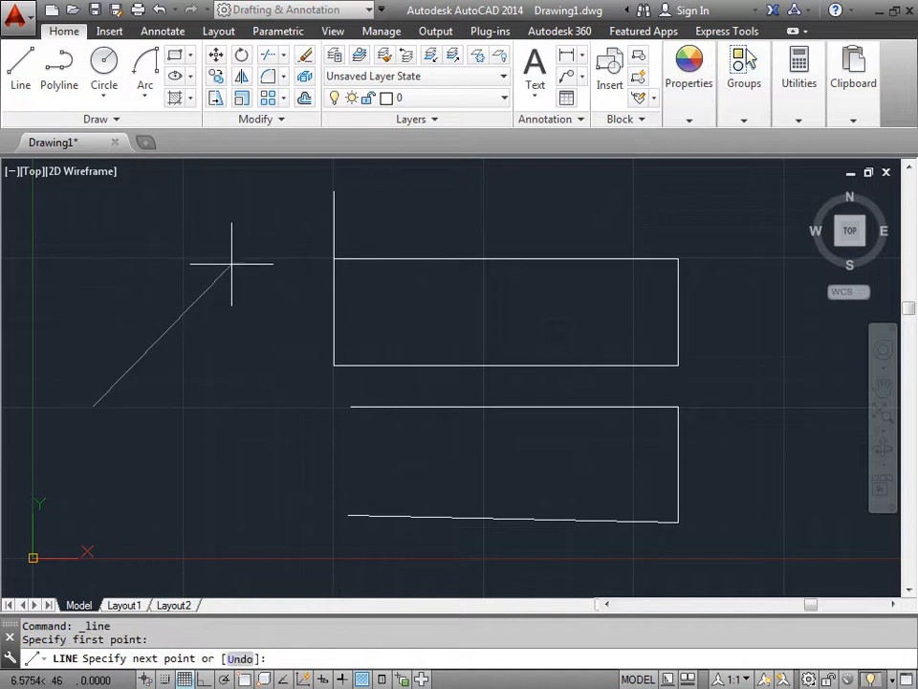
click(292, 258)
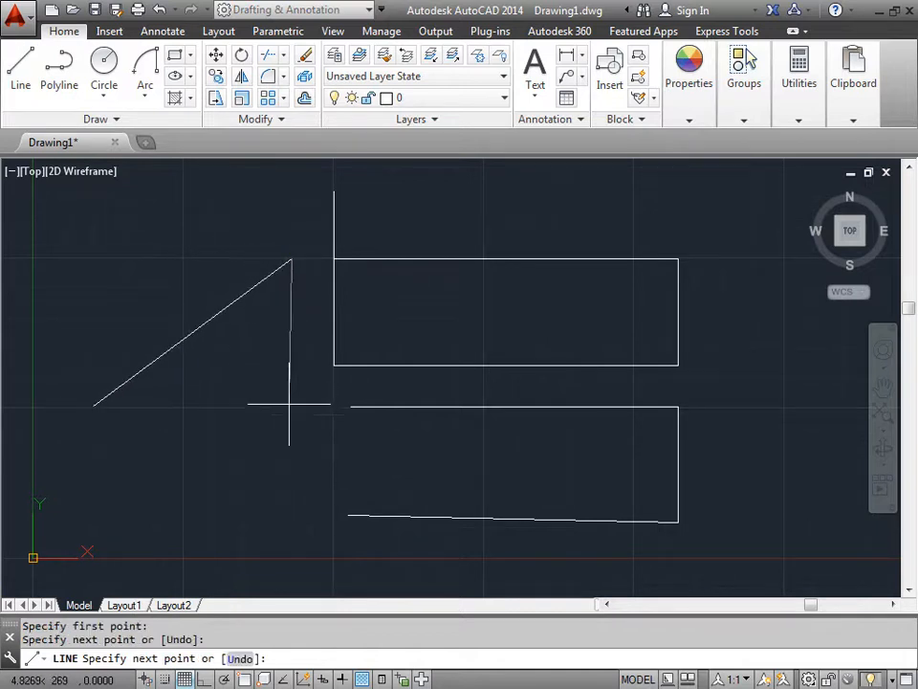
click(288, 408)
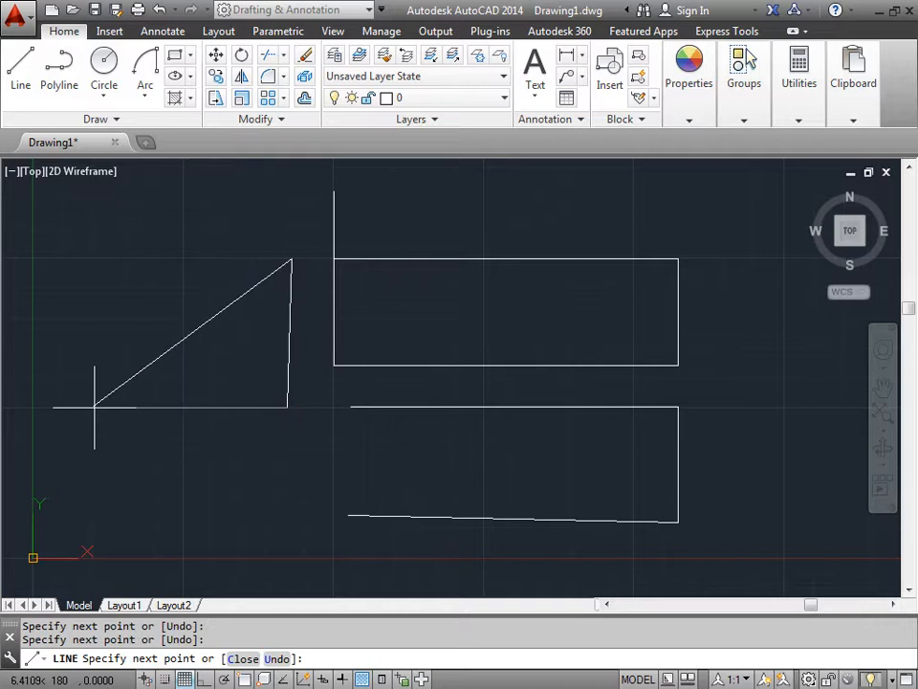
click(93, 404)
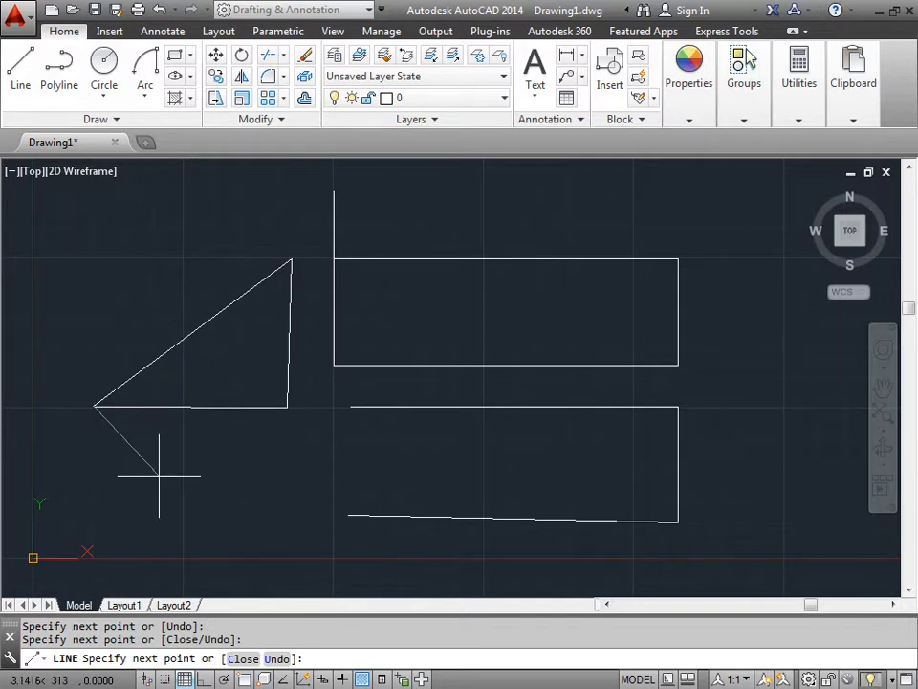
key(Return)
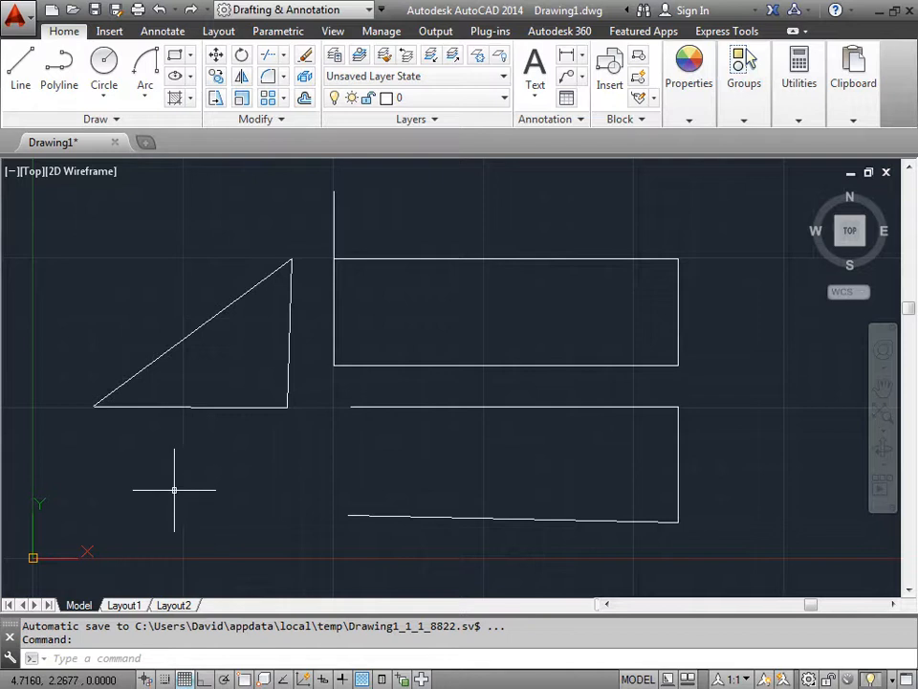
Step: Draw a smaller triangle below the first one with two freehand lines, completing the third side with the Close option
click(23, 74)
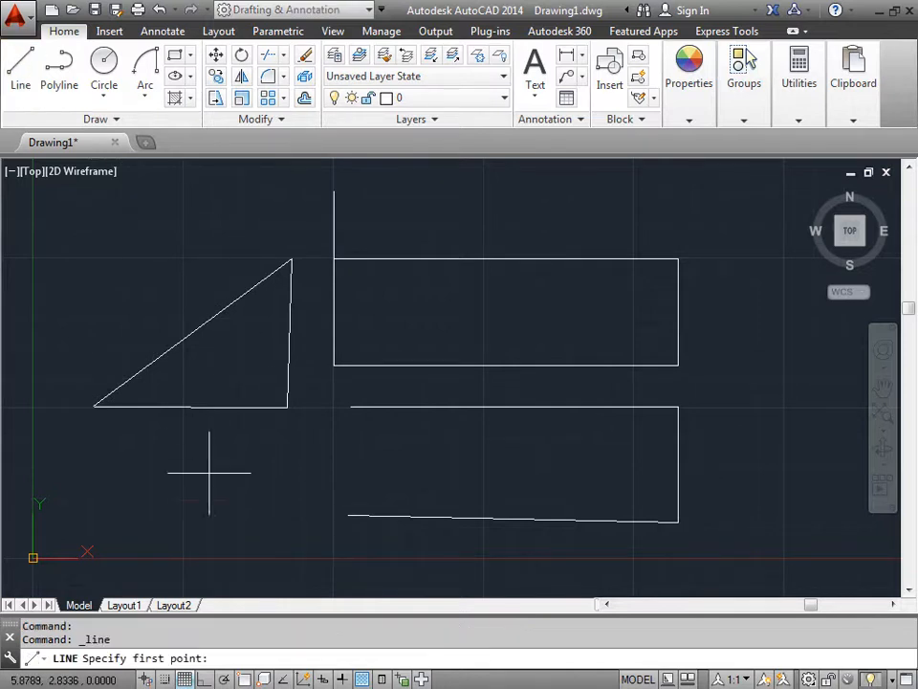
click(180, 532)
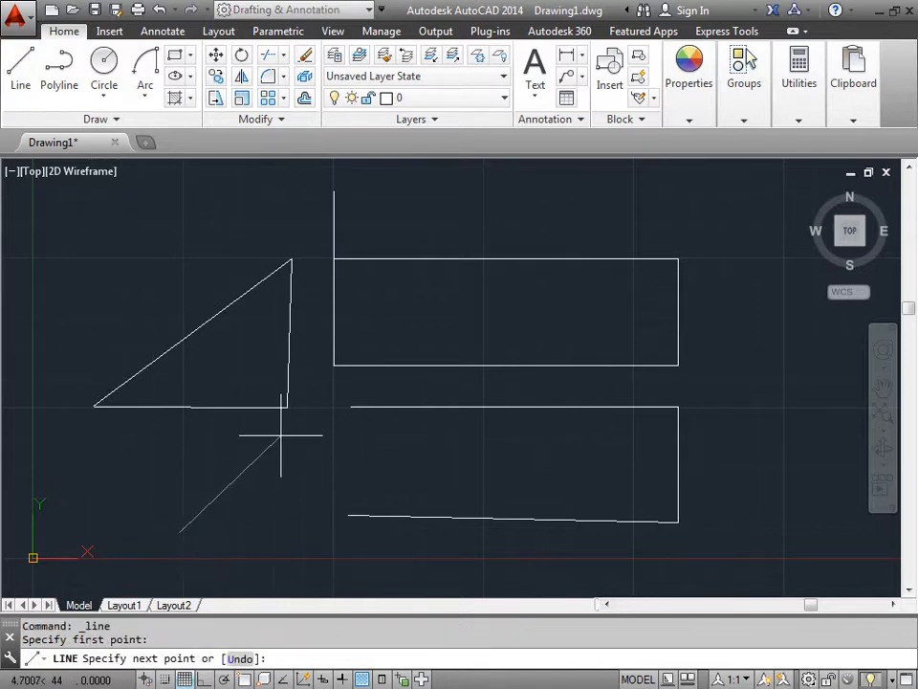
click(305, 409)
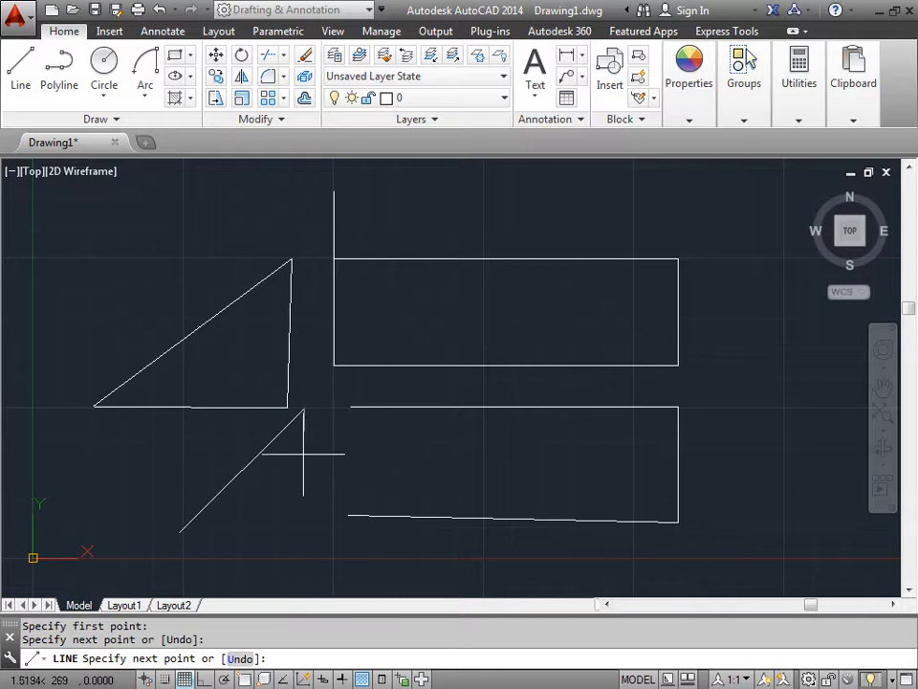
click(302, 528)
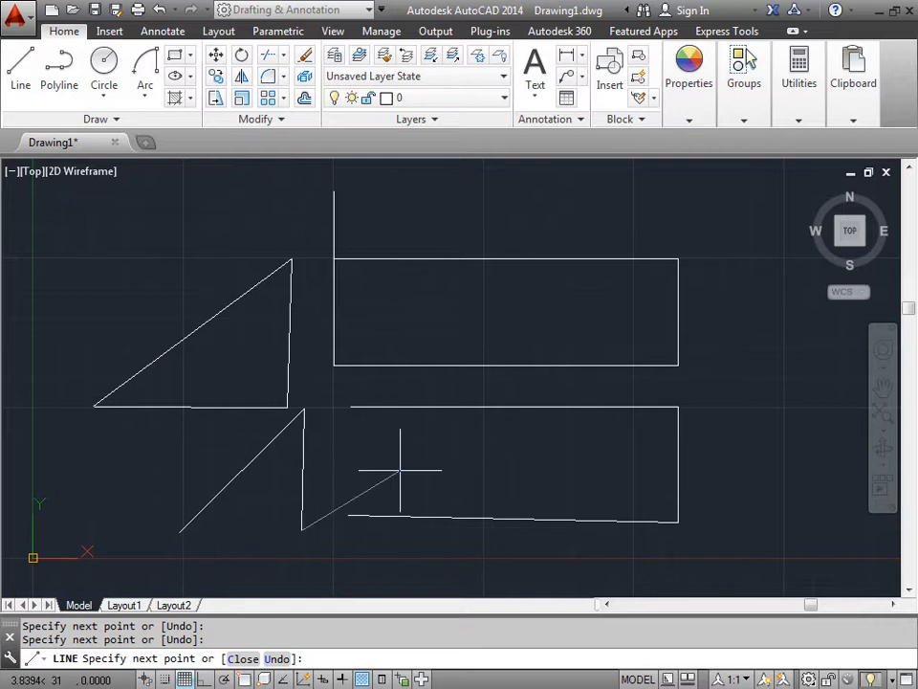
right_click(400, 240)
click(461, 318)
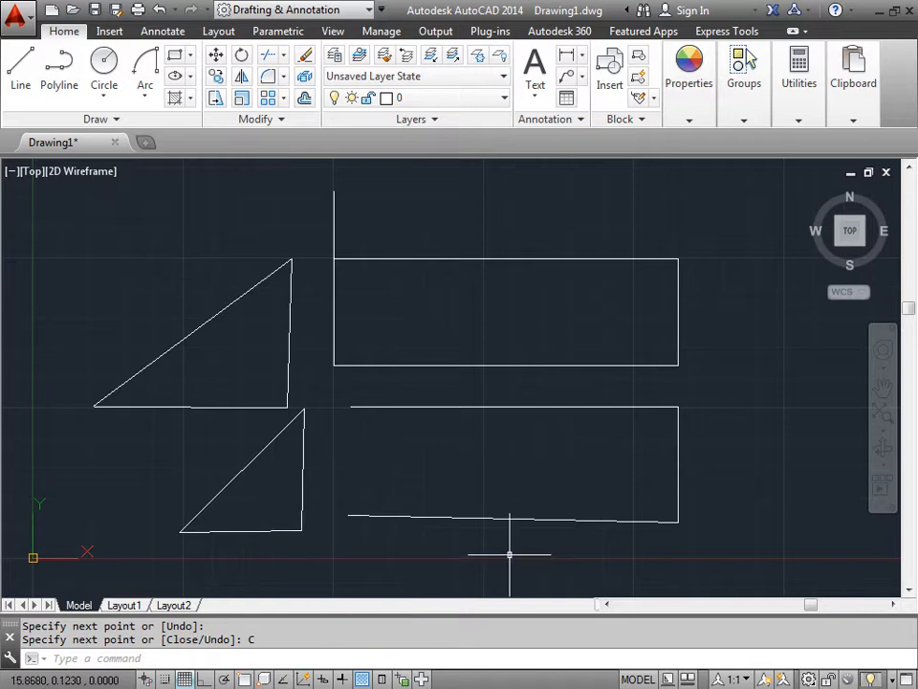
Step: Erase all the lines in the drawing using a crossing selection around both triangles, the rectangle and the open outline
click(749, 571)
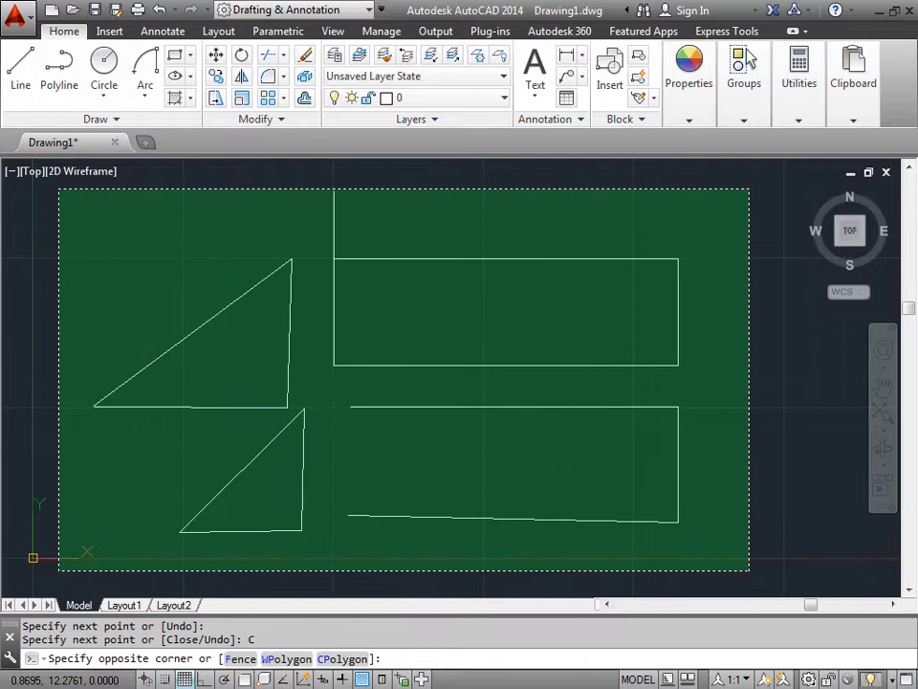
click(59, 188)
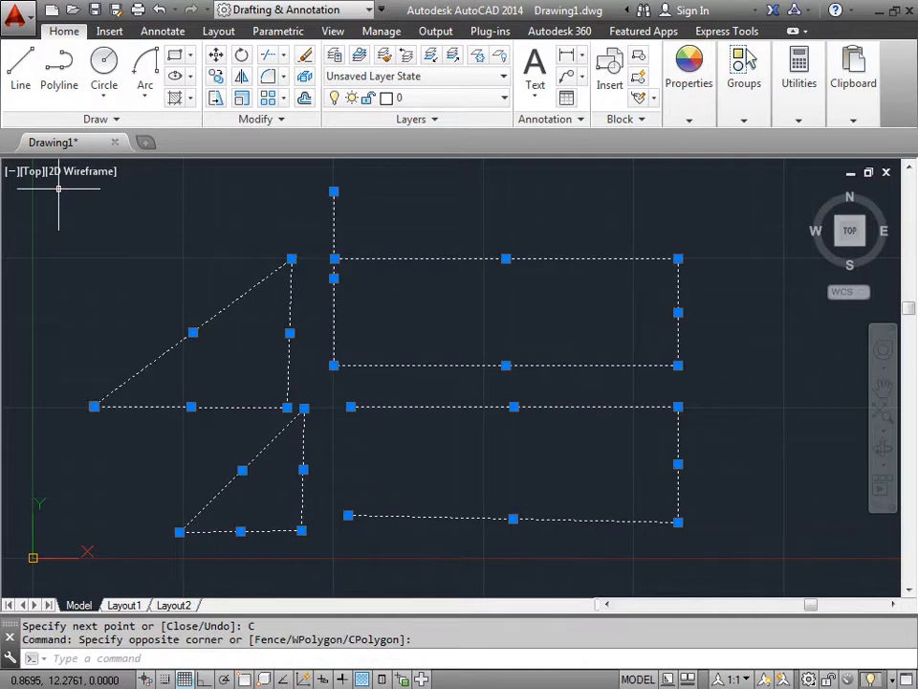
key(Delete)
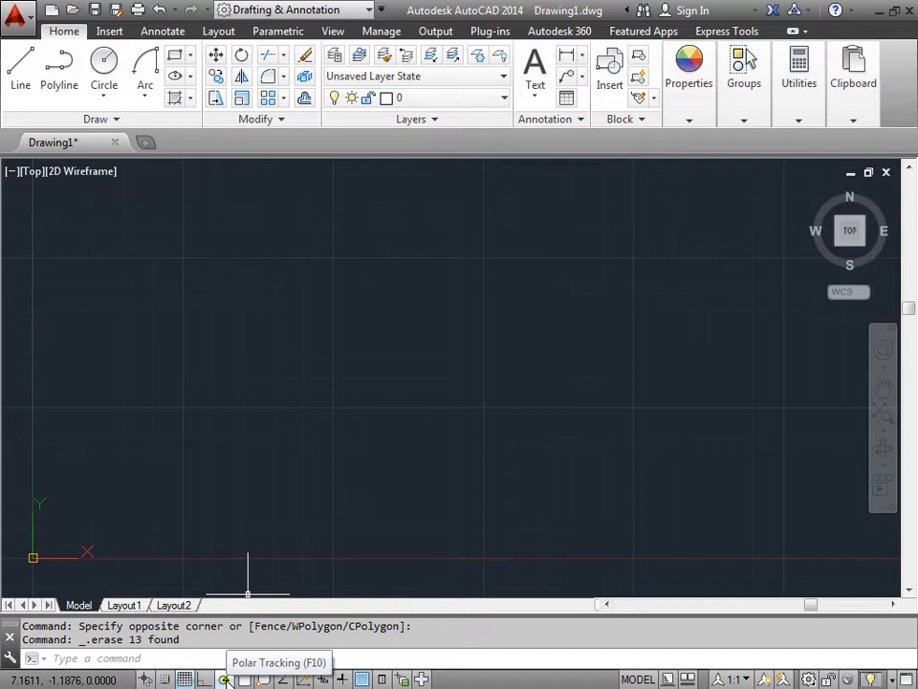
Step: Turn on Polar Tracking and draw a triangle with a diagonal line up, a vertical line down, and a closing segment using the Close option
click(225, 680)
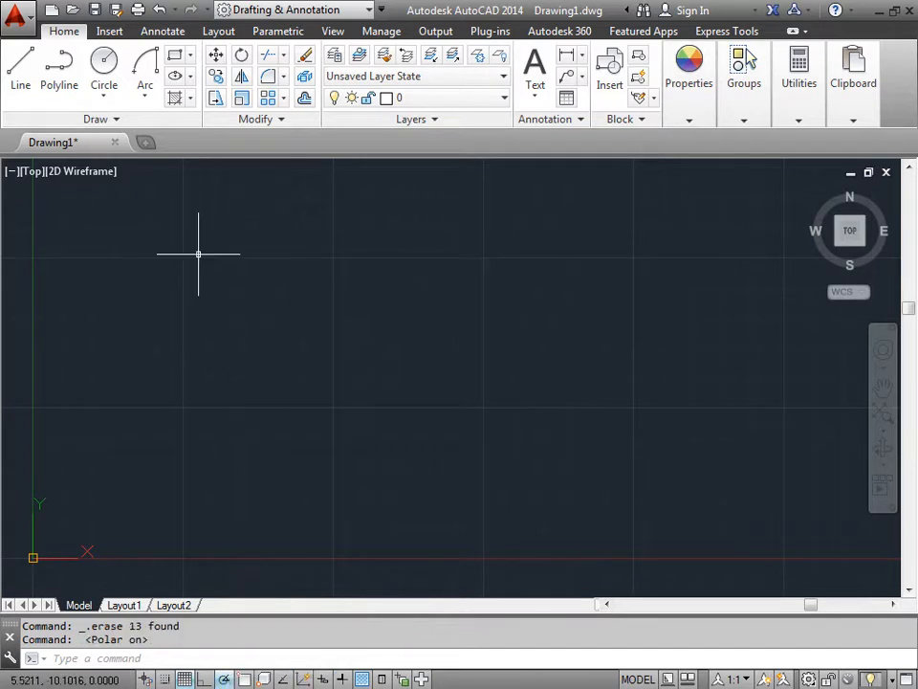
click(27, 78)
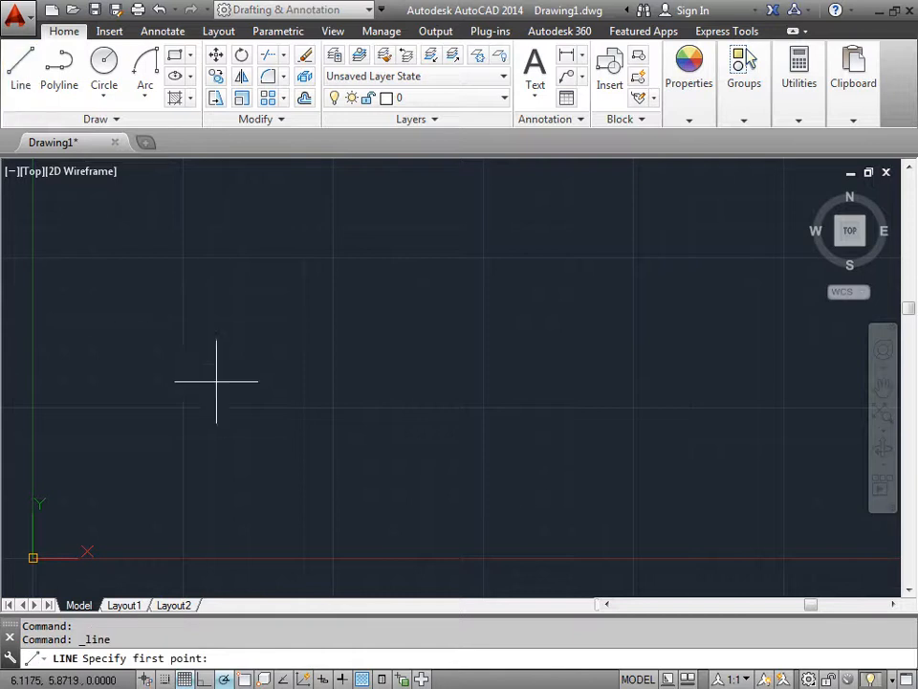
click(486, 407)
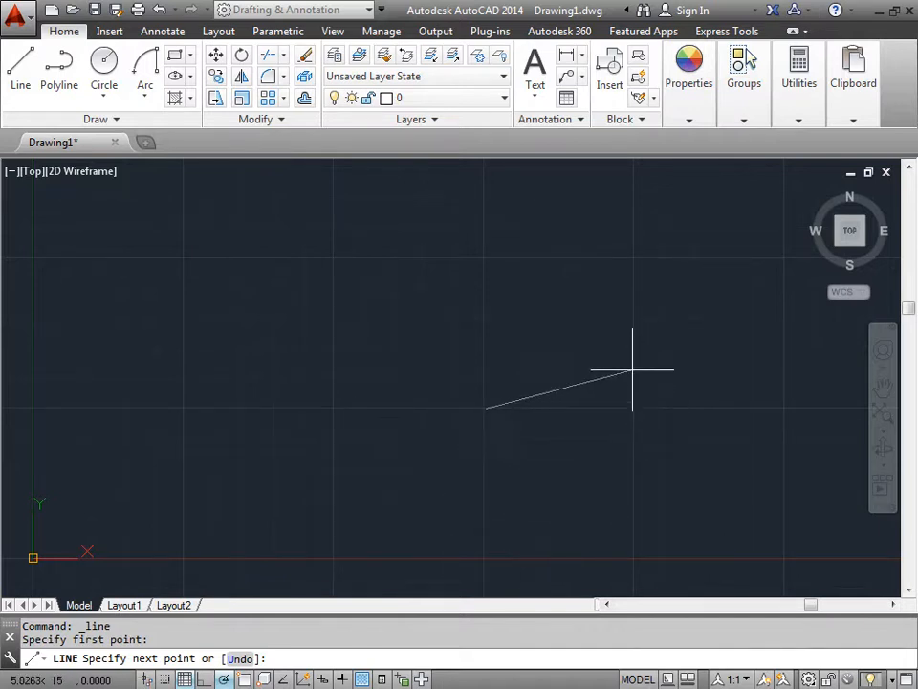
click(634, 260)
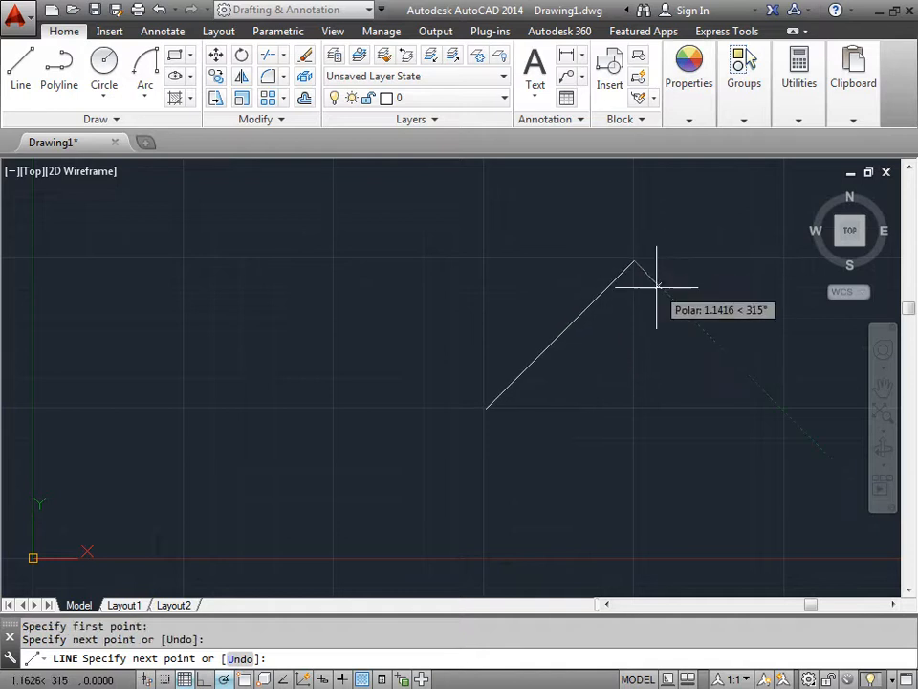
click(634, 407)
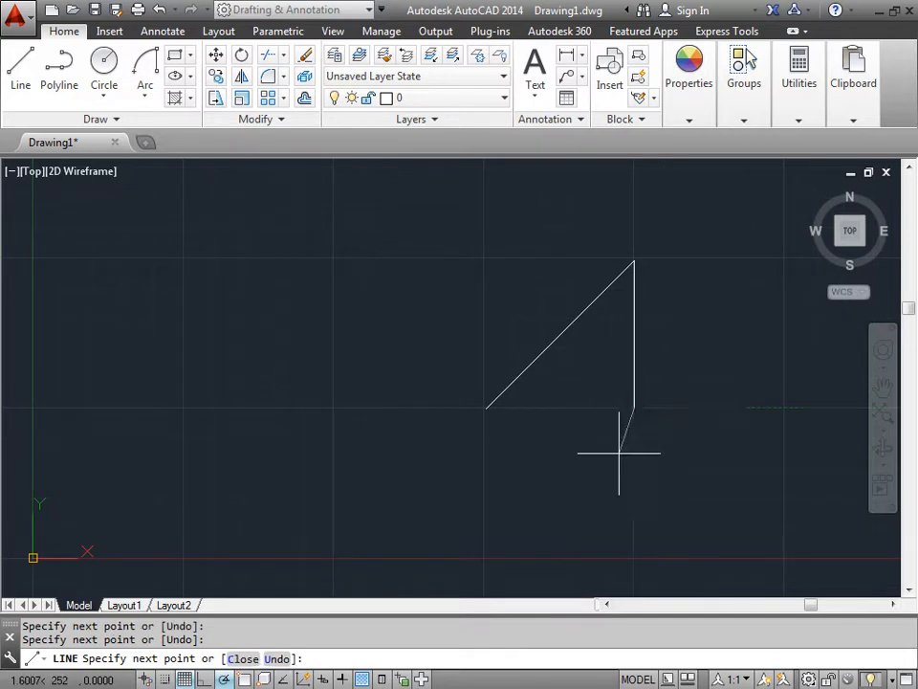
right_click(581, 477)
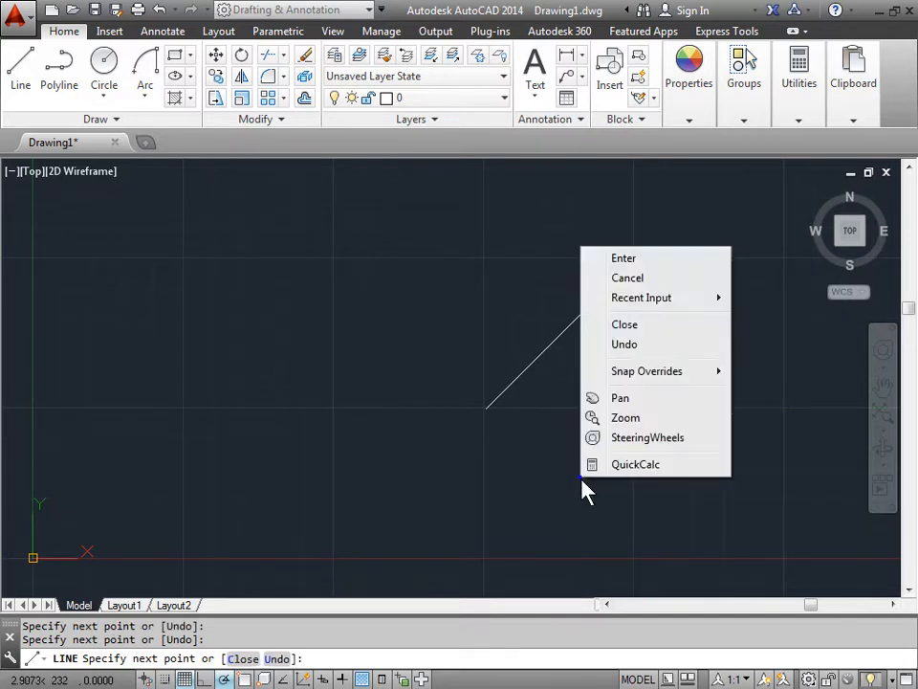
click(647, 326)
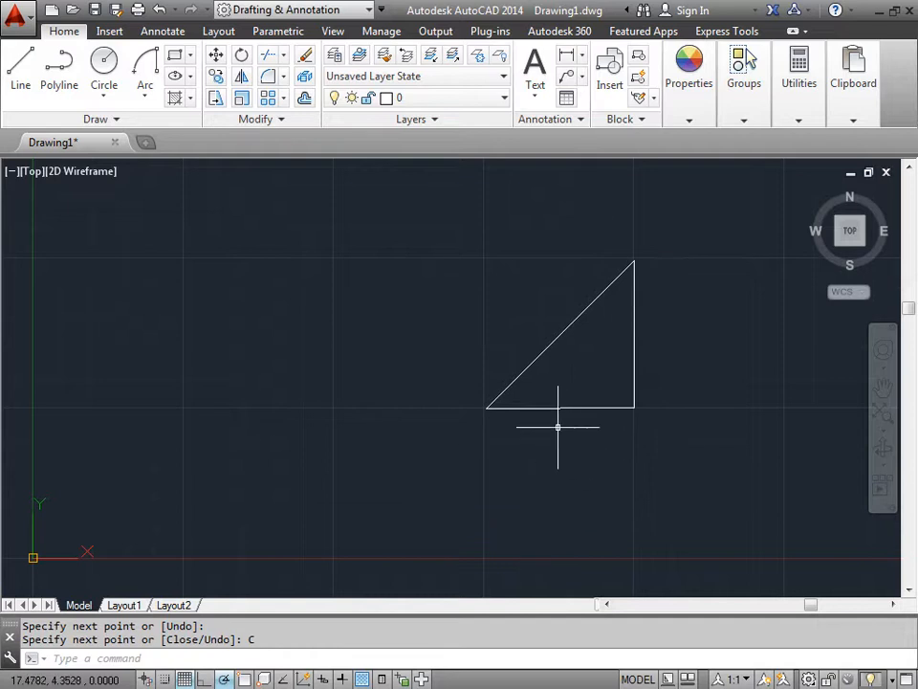
scroll(555, 427, up, 5)
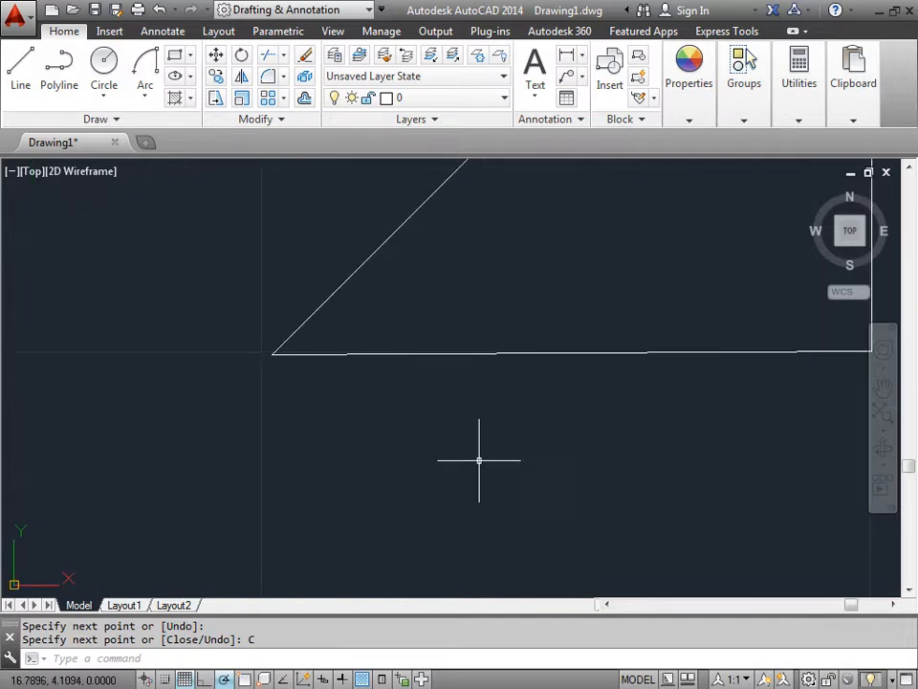
scroll(537, 306, down, 5)
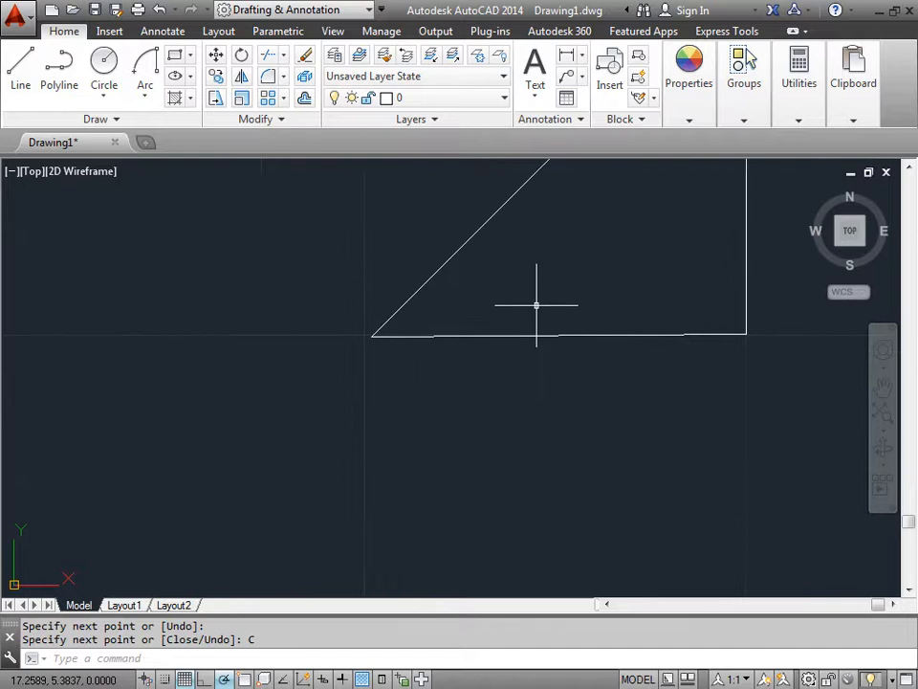
Step: Set the Polar Tracking increment angle to 5 degrees
middle_drag(555, 291, 527, 390)
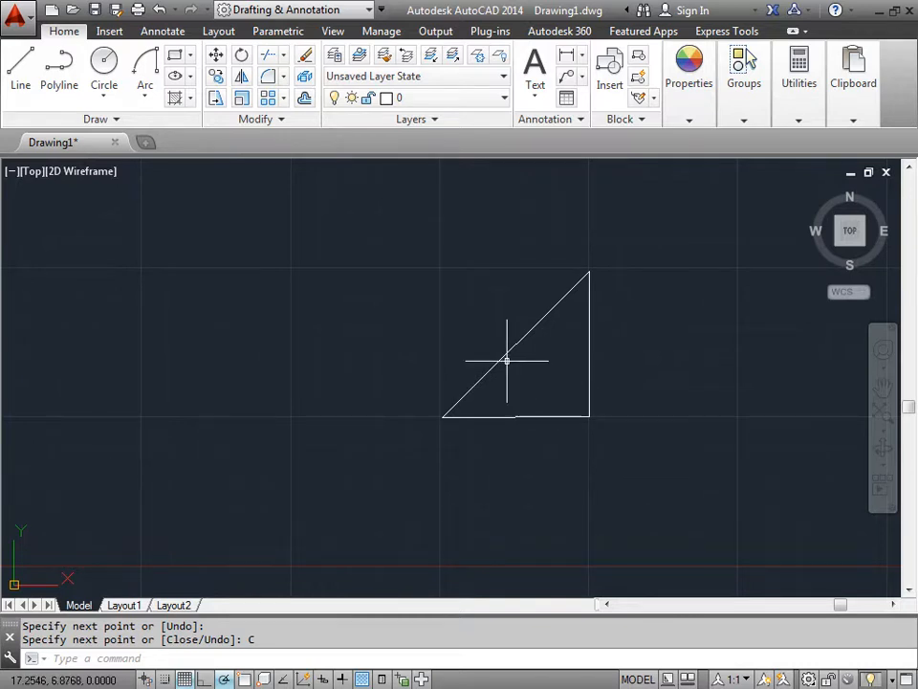
right_click(223, 678)
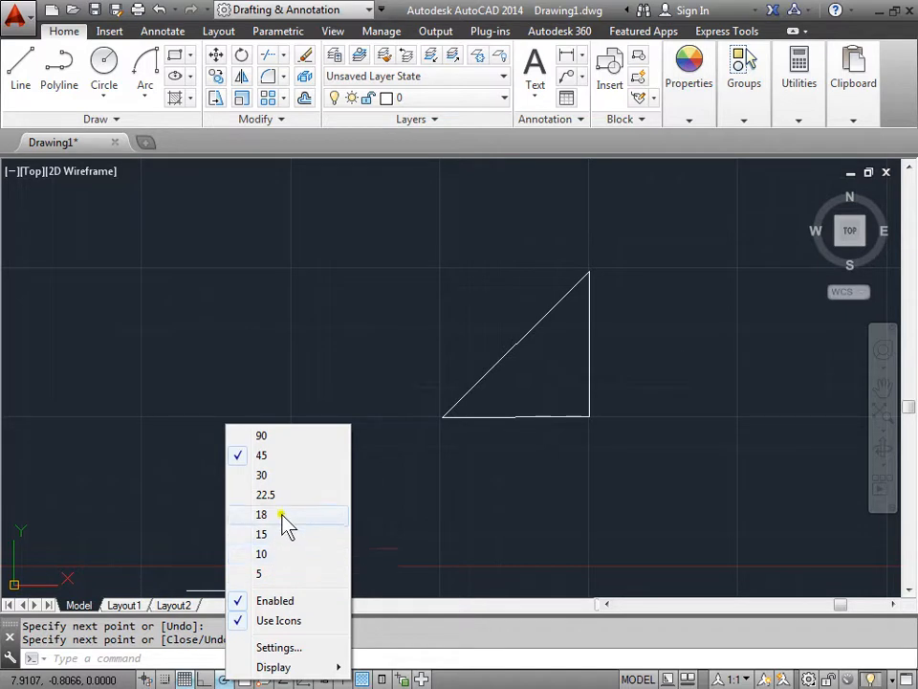
click(291, 573)
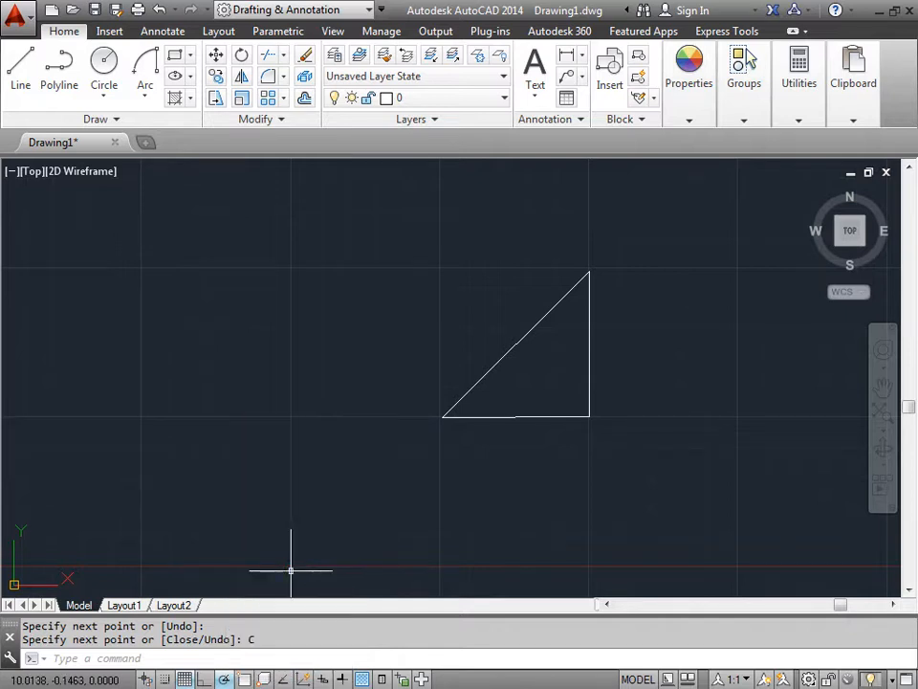
Step: Draw a second right triangle about 5 units wide beside the first, with a diagonal up, a vertical down, and the Close option
click(23, 76)
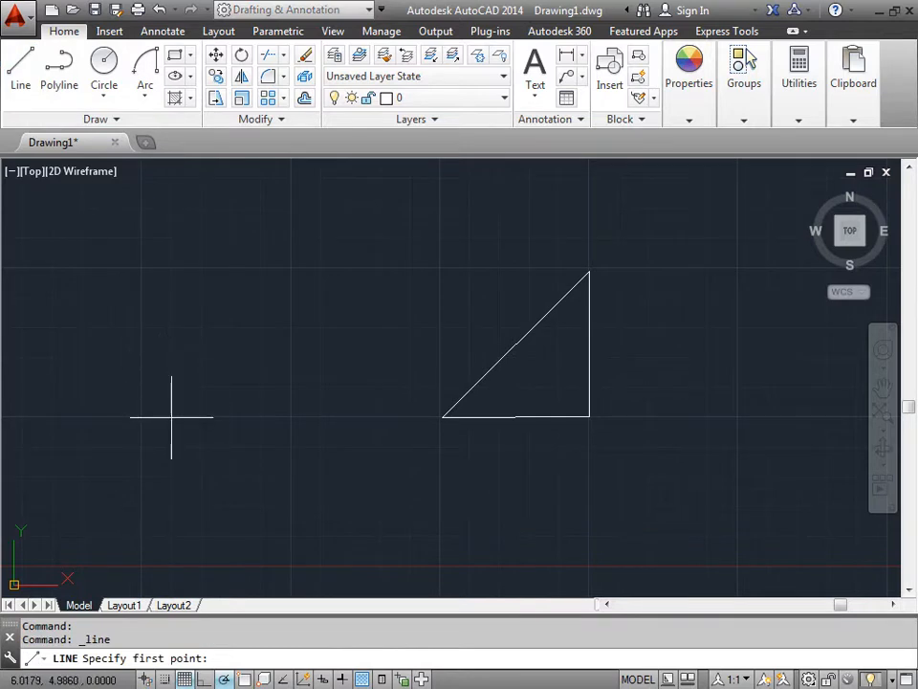
click(171, 416)
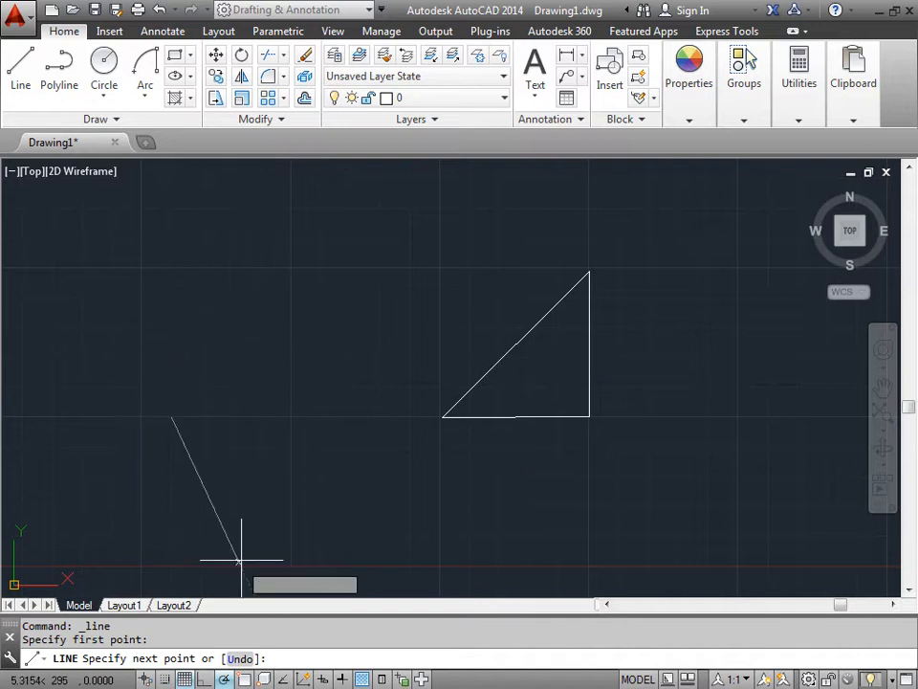
click(321, 269)
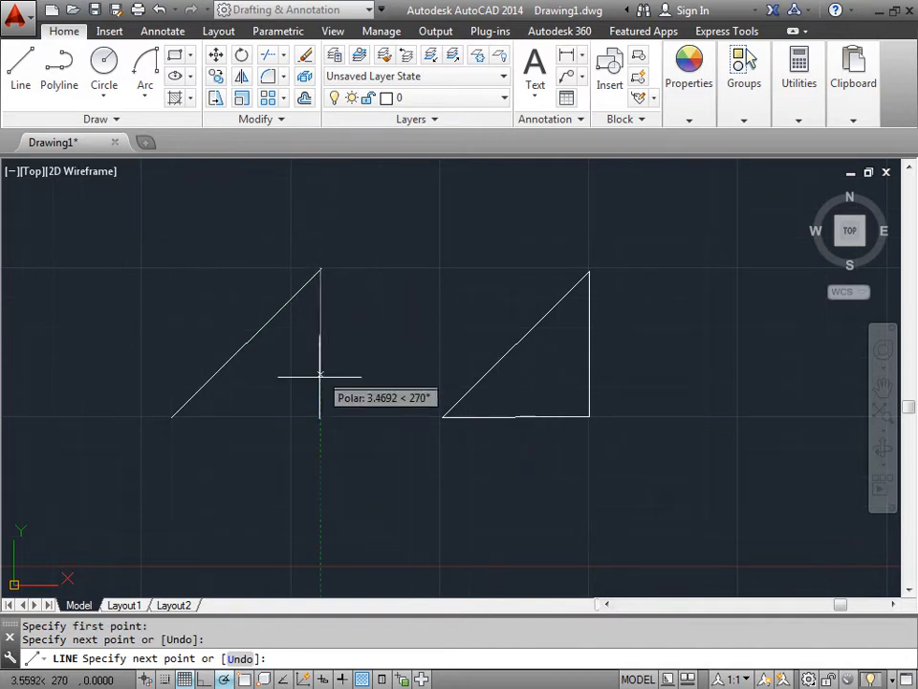
click(320, 415)
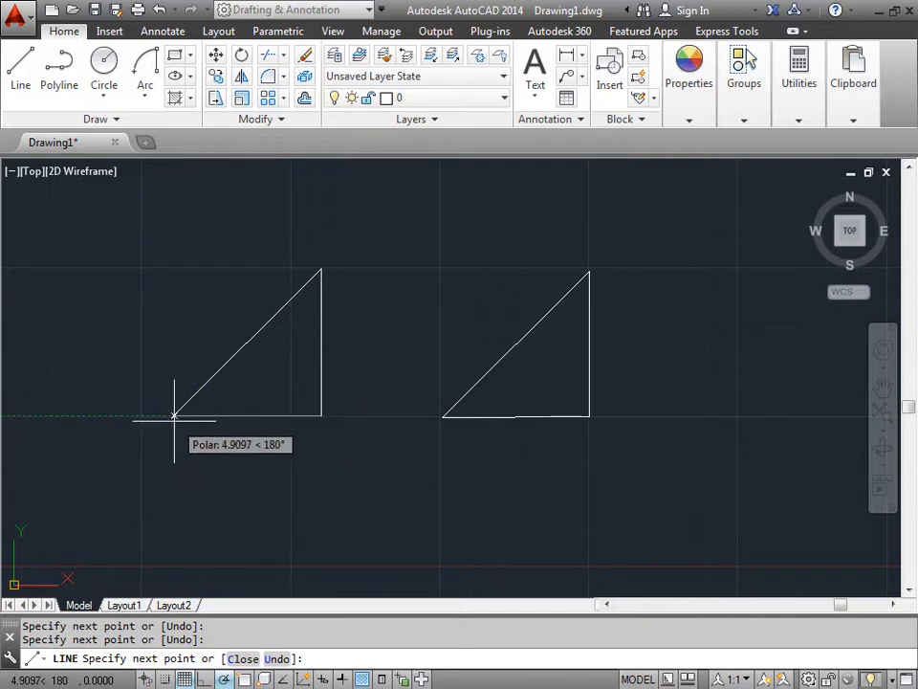
right_click(386, 488)
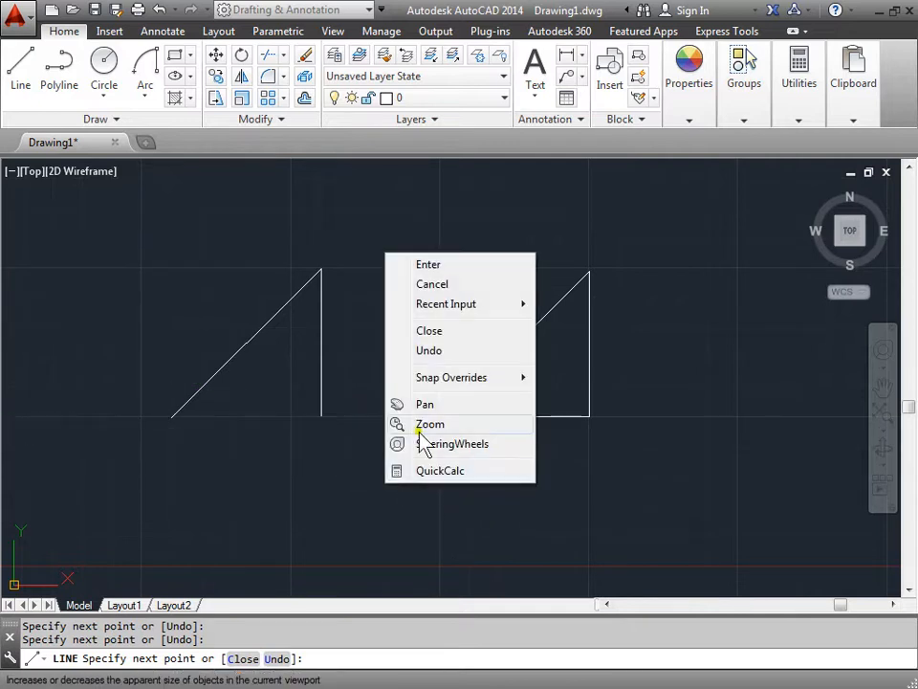
click(426, 330)
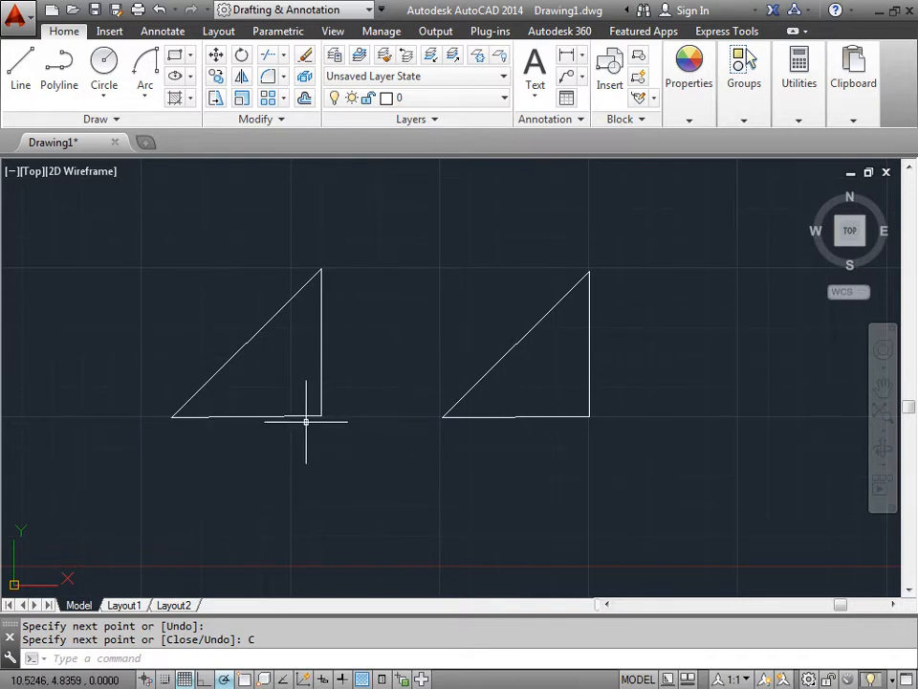
Step: Turn on Snap Mode and set the Polar Tracking increment angle to 45 degrees
click(164, 678)
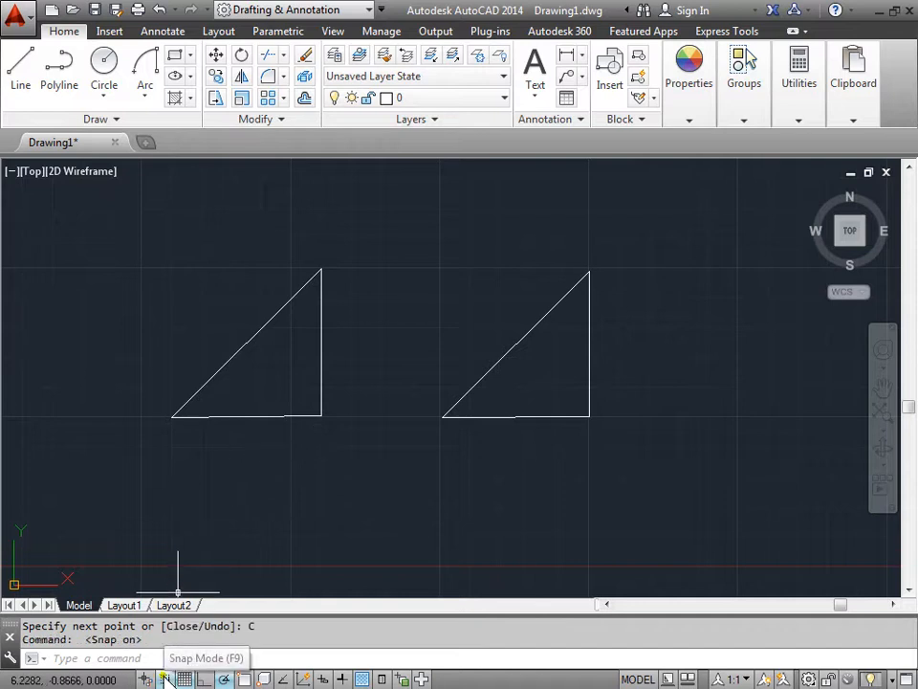
middle_drag(420, 553, 416, 378)
middle_drag(413, 513, 410, 418)
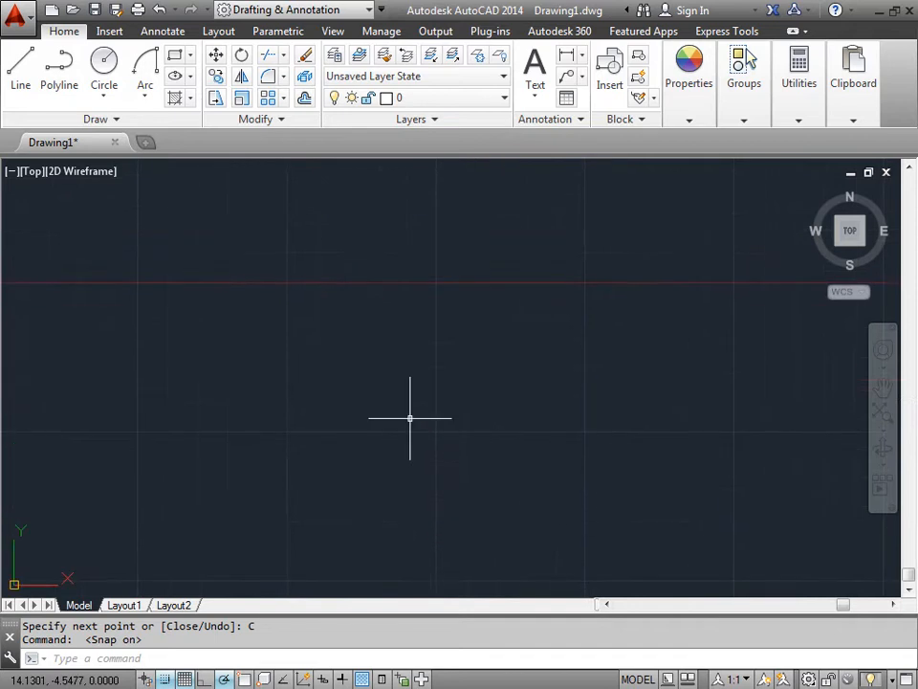
right_click(226, 679)
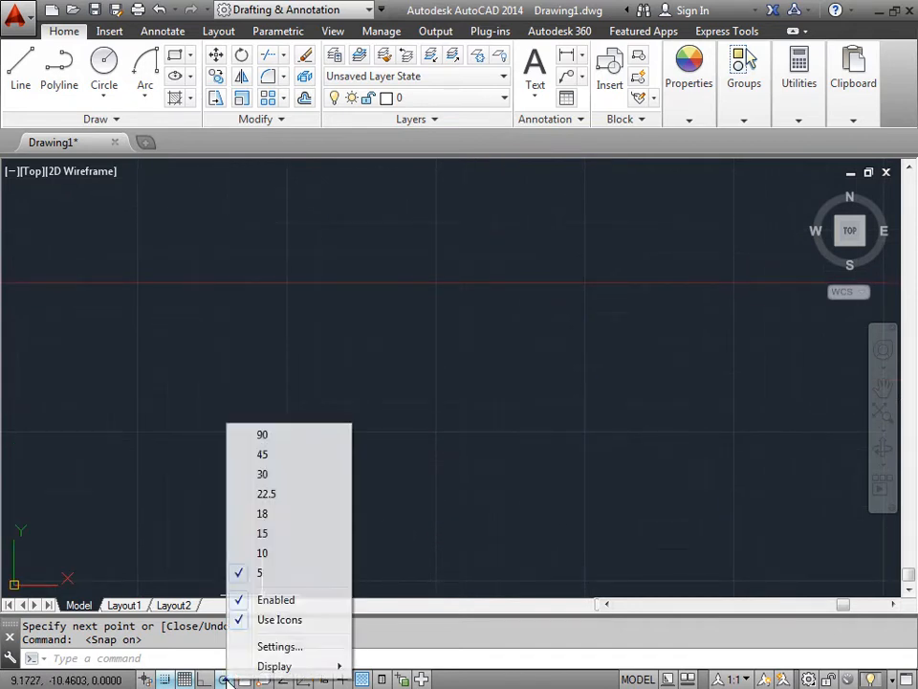
click(277, 455)
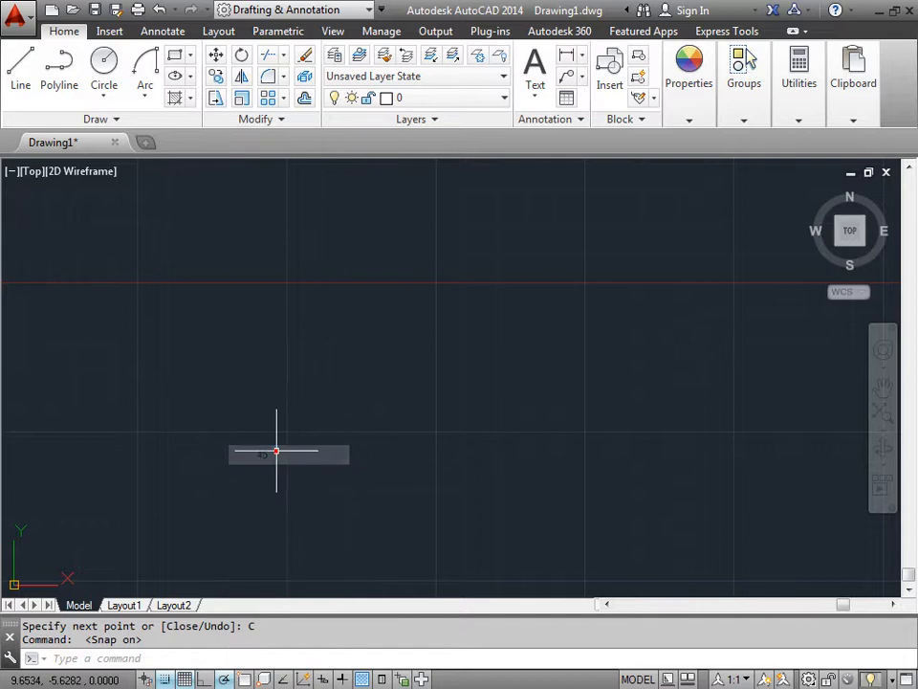
Step: Check the snap and grid spacing, and draw a closed triangle through the grid points 10,-5, 15,0 and 15,-5 using the Close option
click(22, 82)
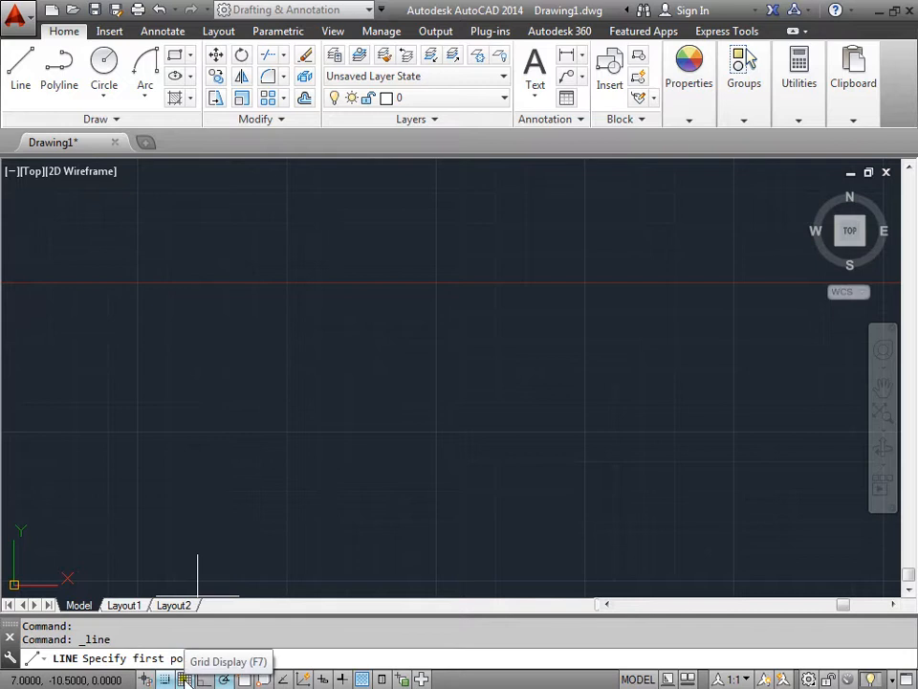
right_click(185, 677)
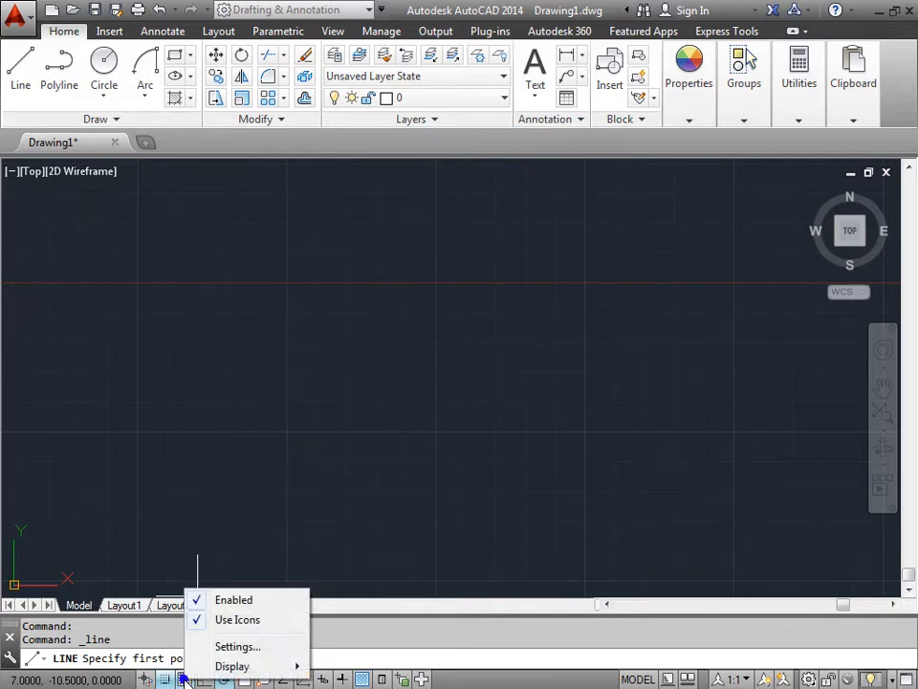
click(234, 646)
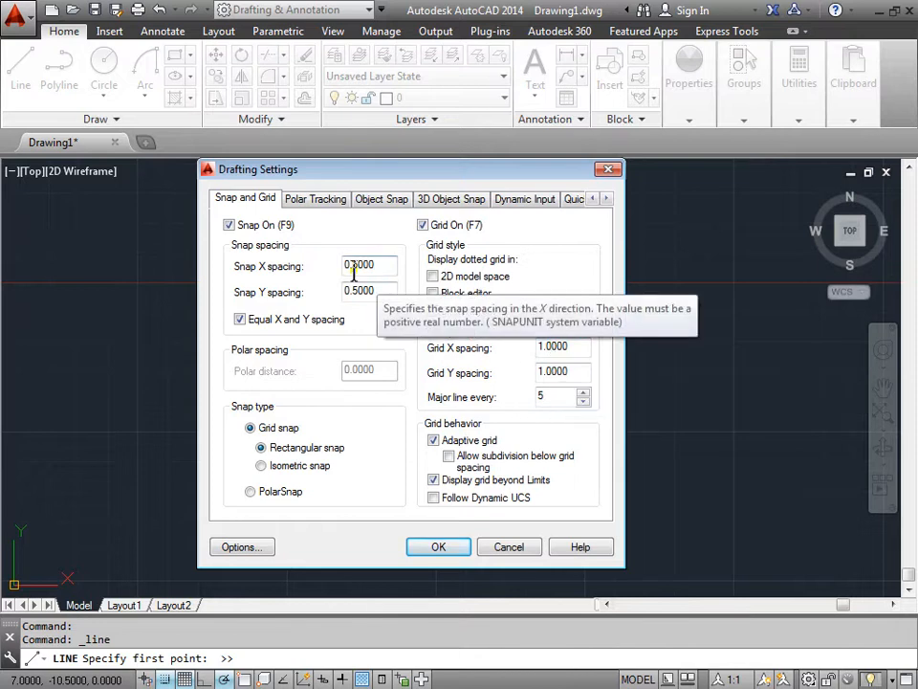
click(432, 547)
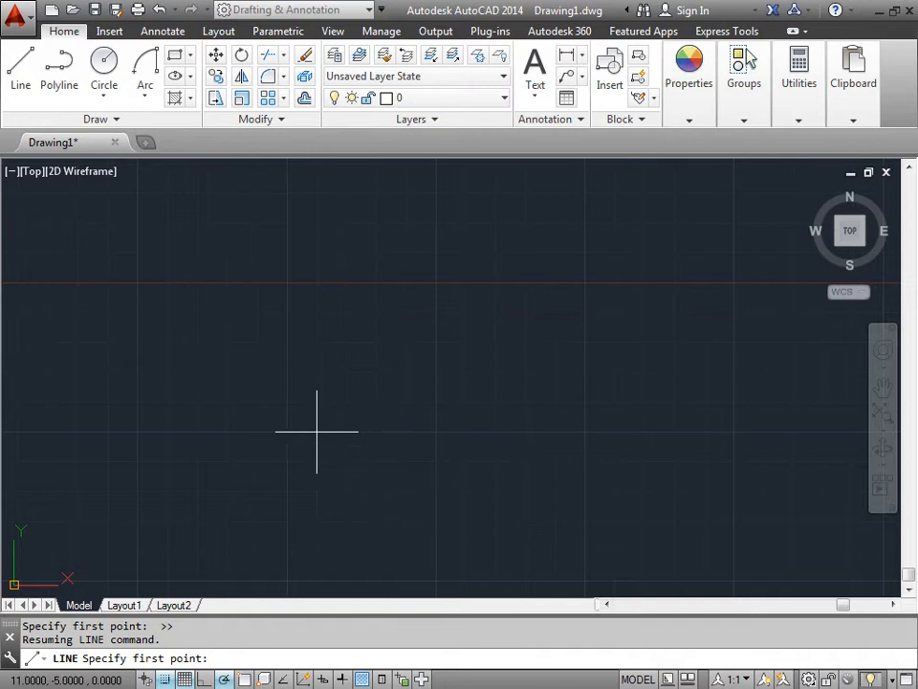
click(287, 431)
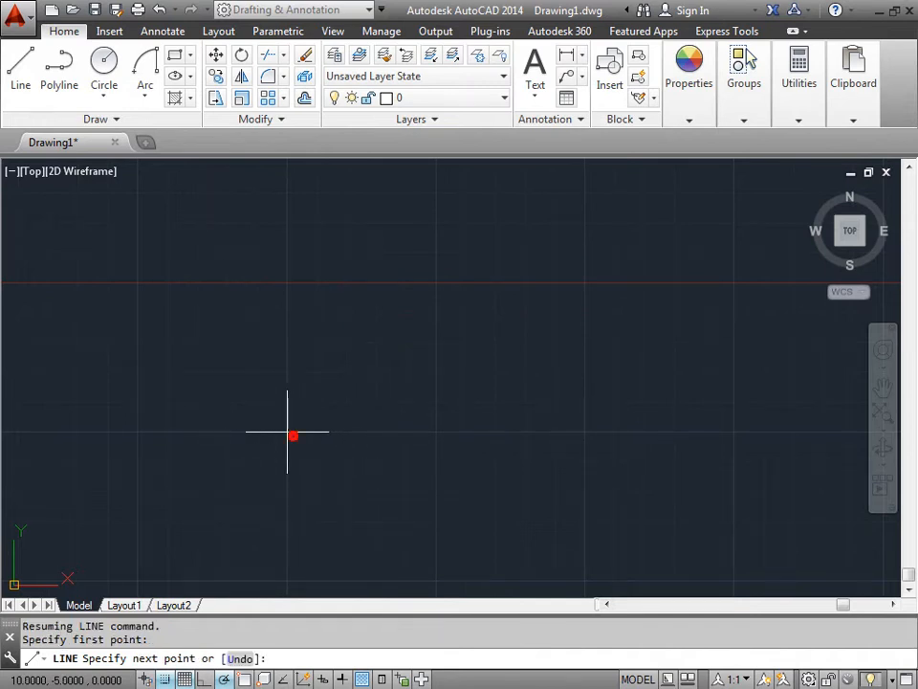
click(436, 283)
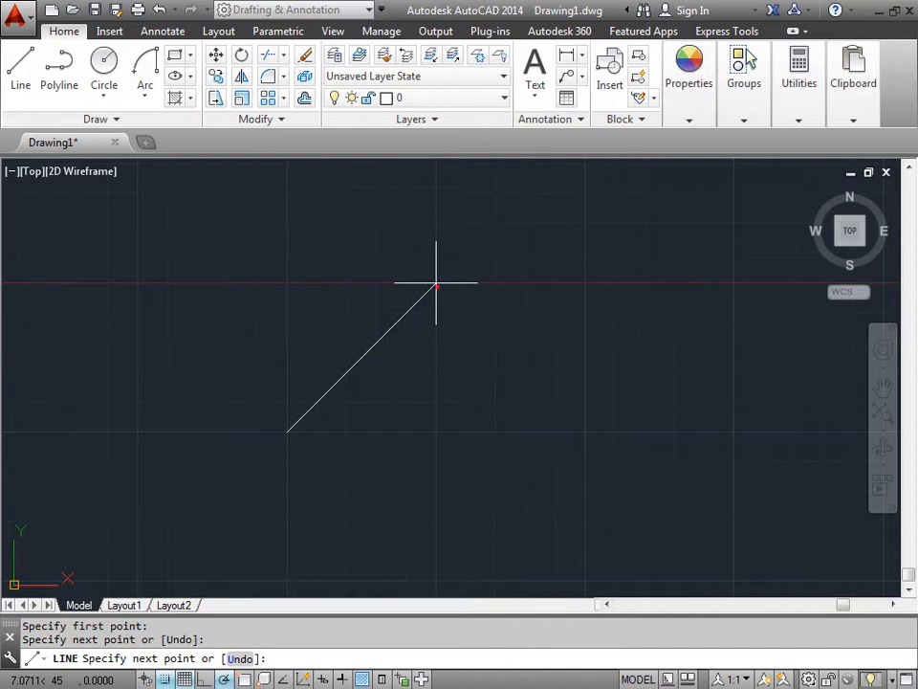
click(436, 432)
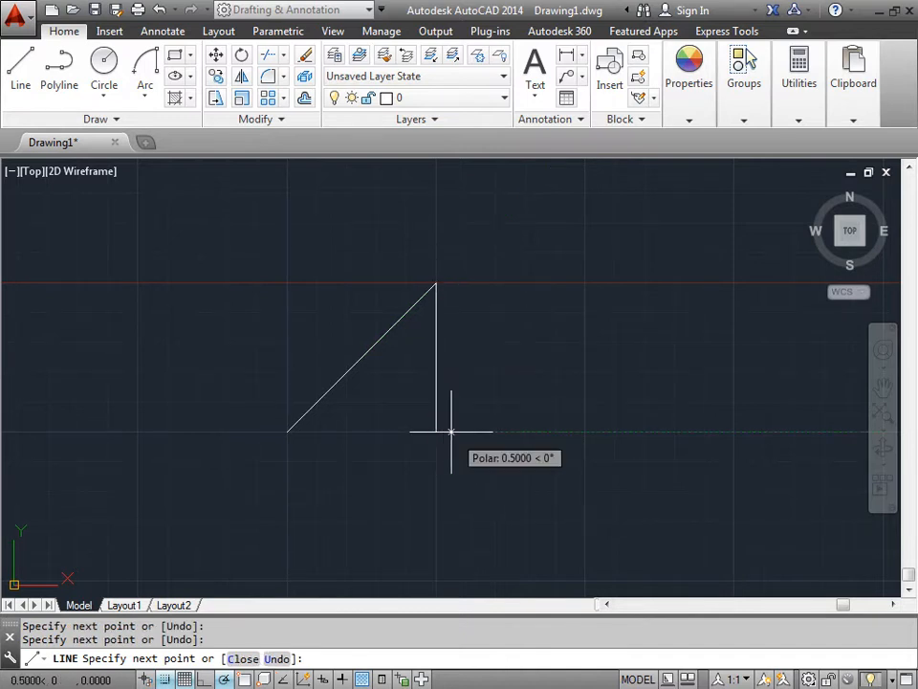
right_click(551, 496)
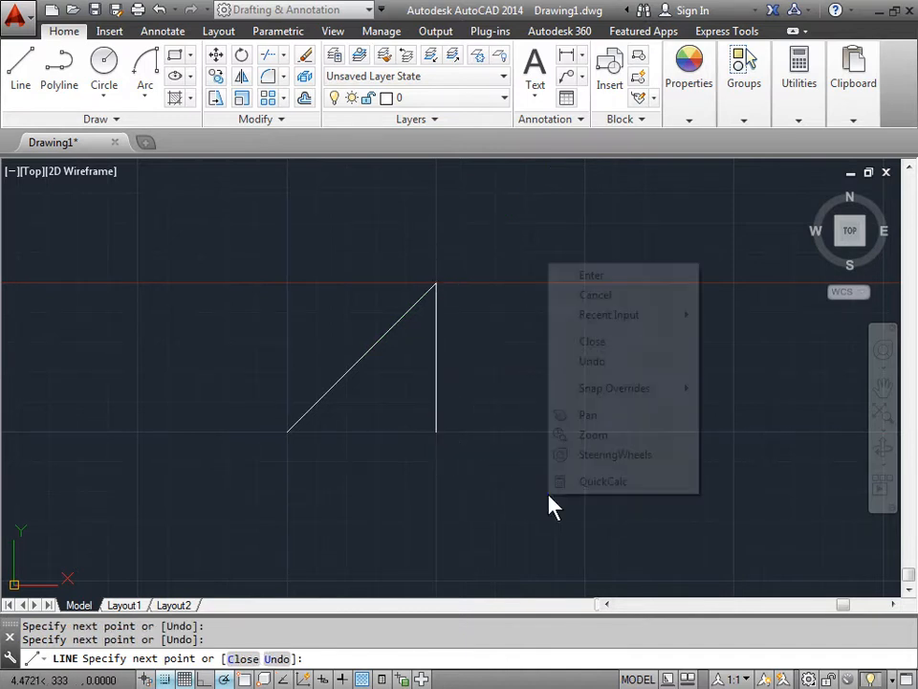
click(599, 346)
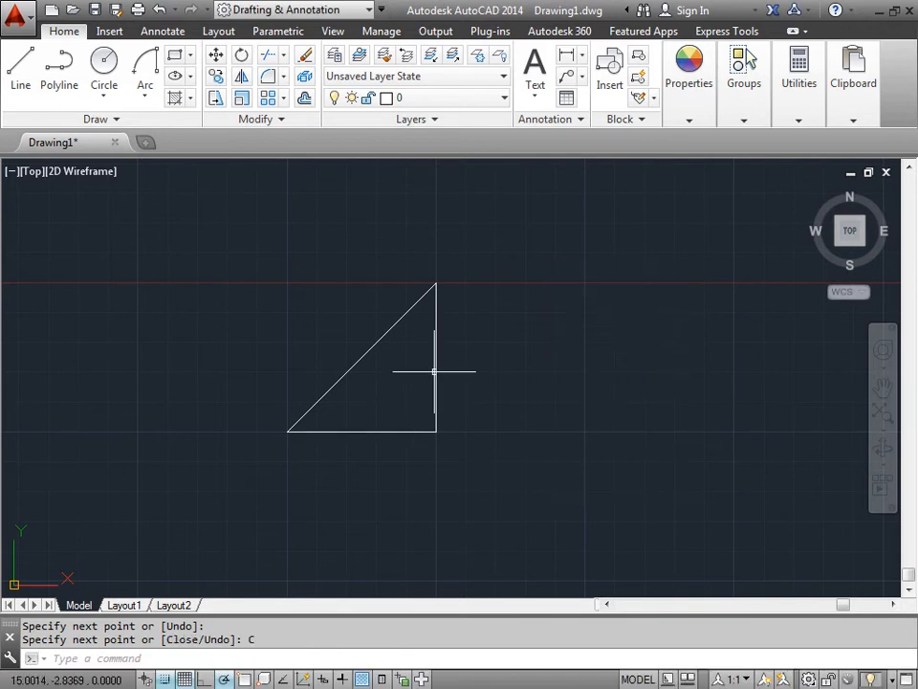